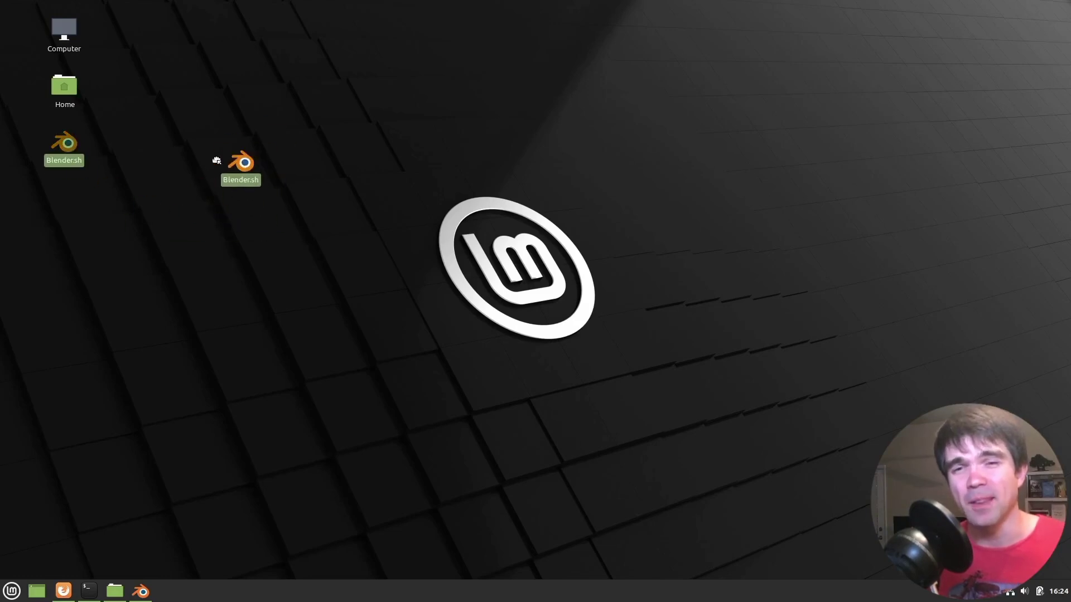
- Run the desktop Blender.sh launcher to start Blender and bring up its terminal startup output
double_click(68, 149)
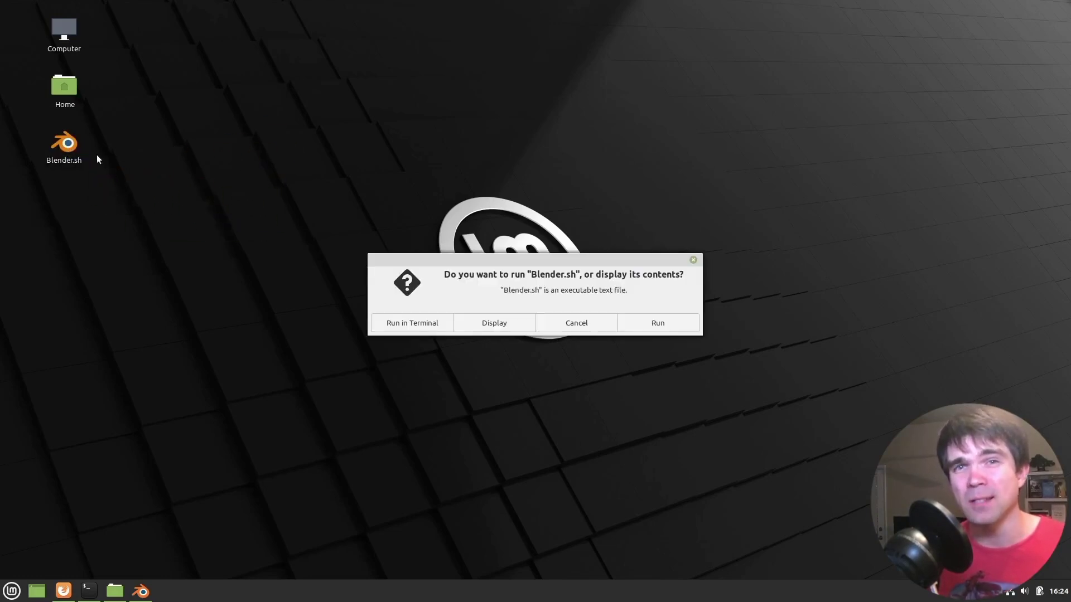
left_click(644, 323)
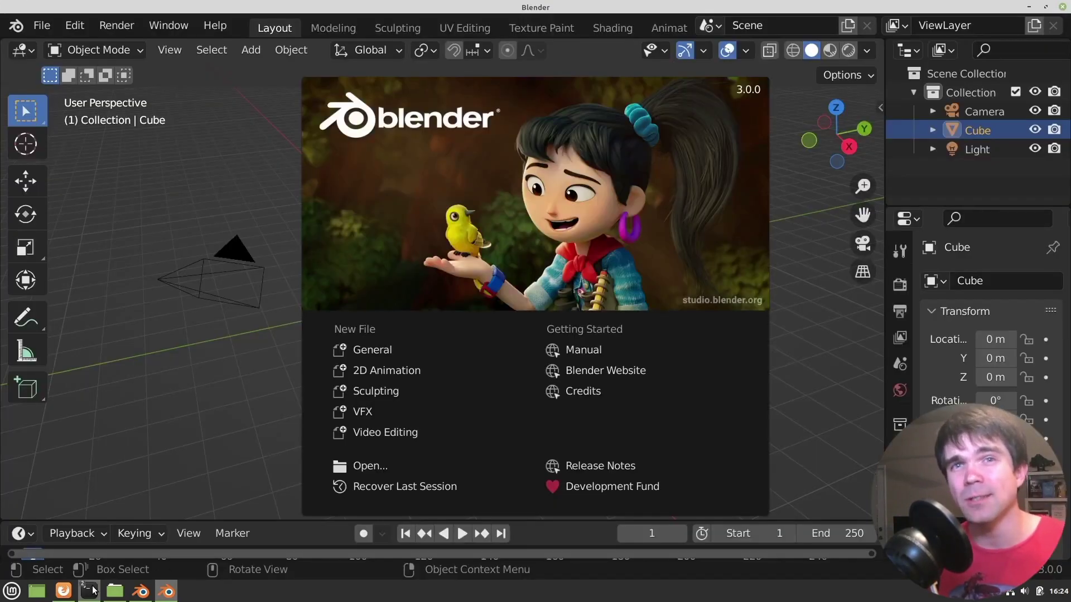
left_click(88, 591)
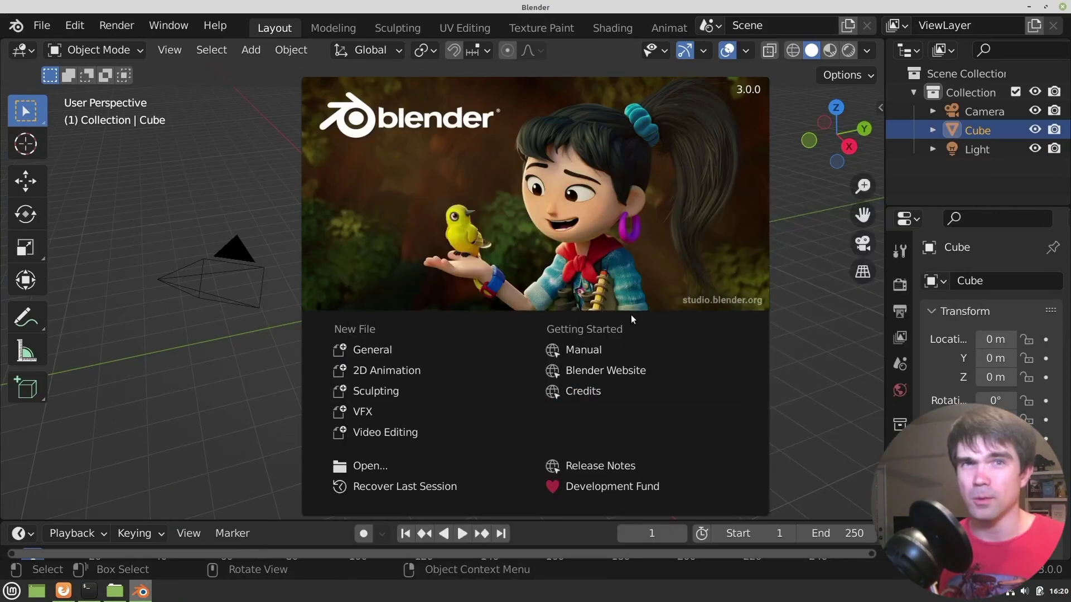
- Dismiss the splash, go to the Scripting workspace and evaluate bpy.app.binary_path in the Python console
left_click(590, 60)
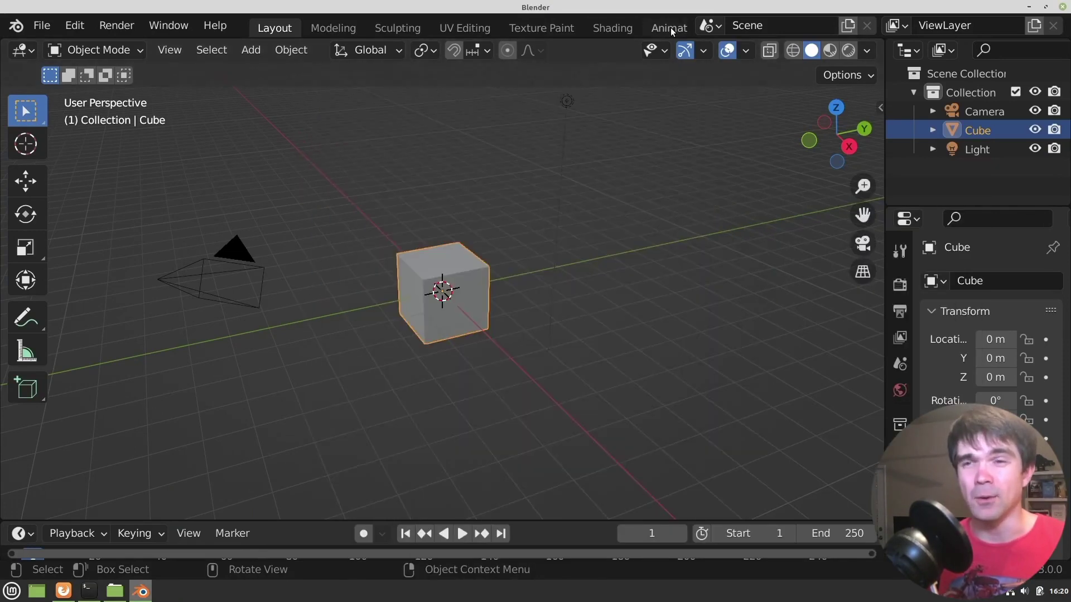
scroll(670, 28, "down", 5)
scroll(663, 29, "down", 4)
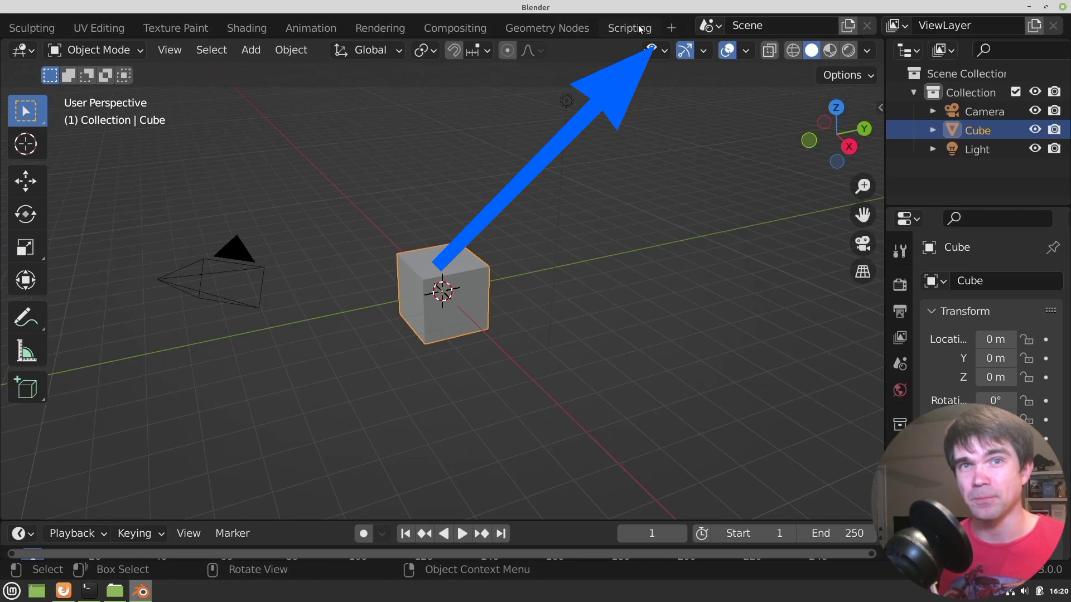
left_click(630, 28)
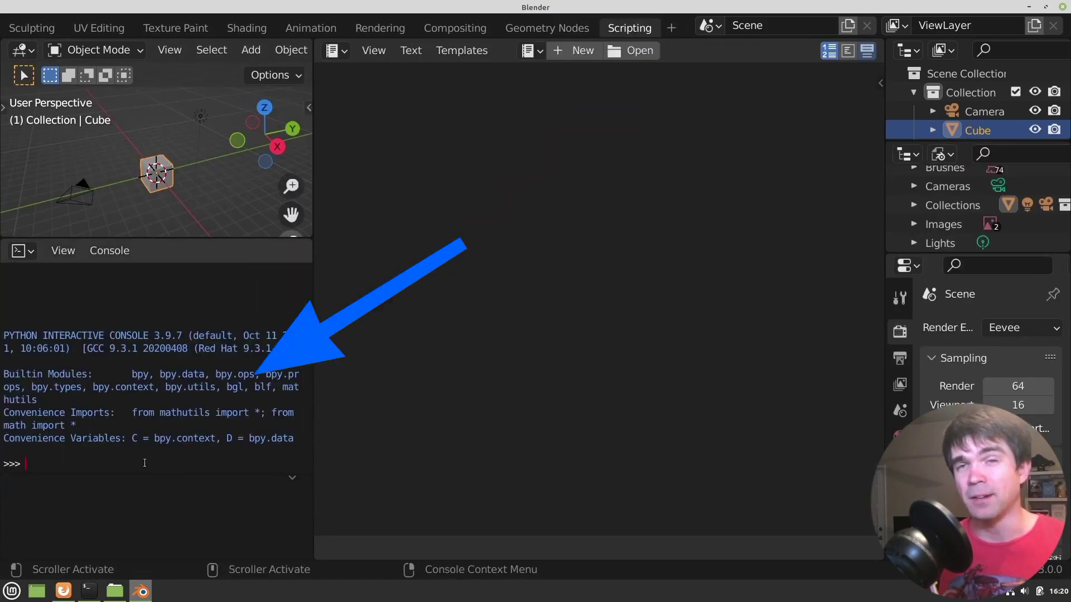
type("bpy")
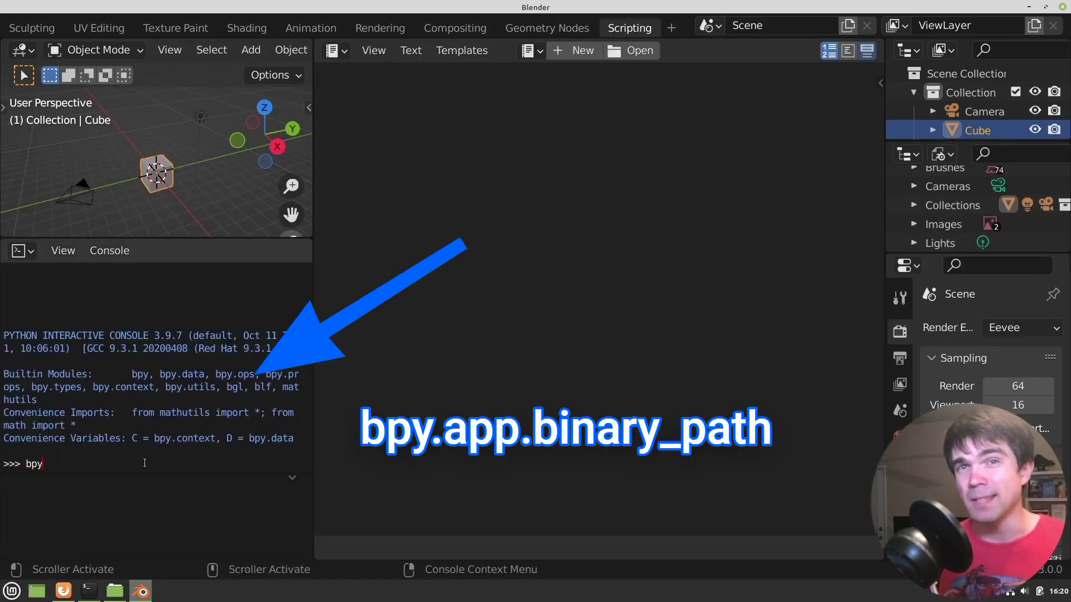
type(".app.")
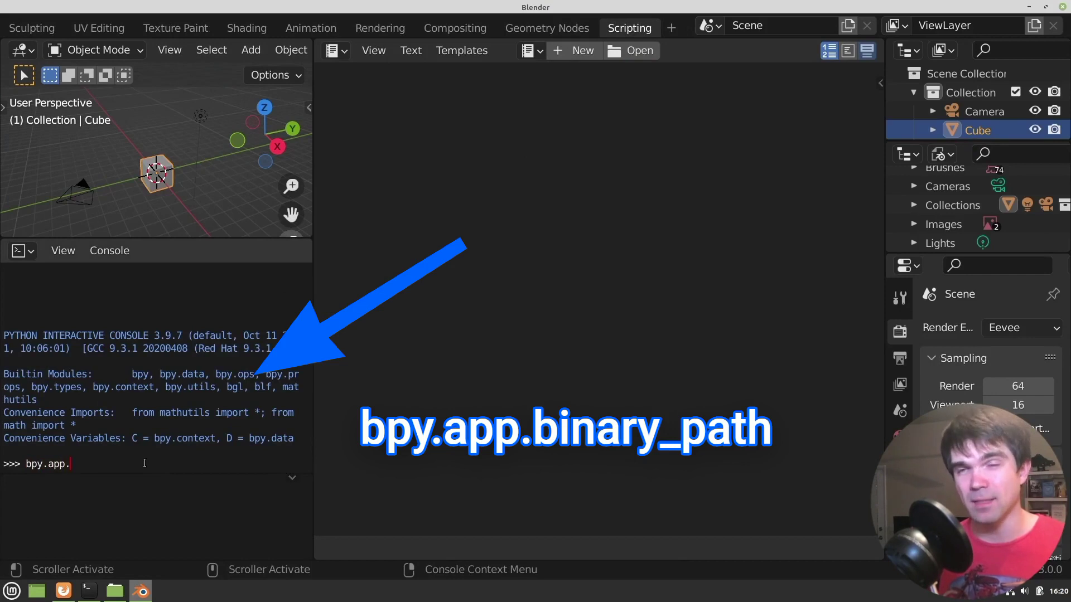
type("binary_path")
key("Return")
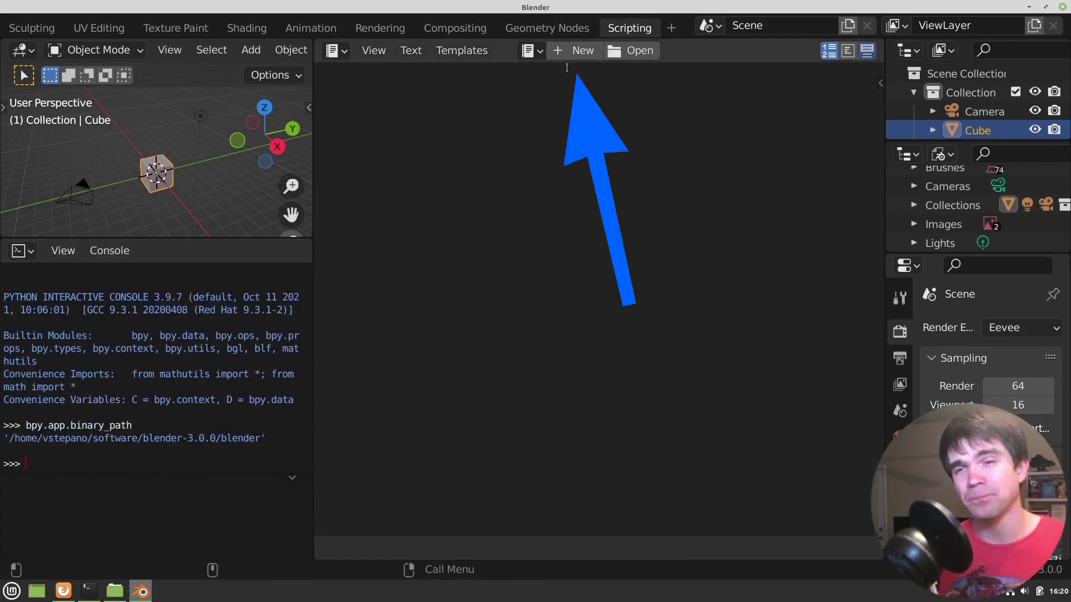
- Create a new text block whose first line is the shebang #!/bin/sh
left_click(576, 50)
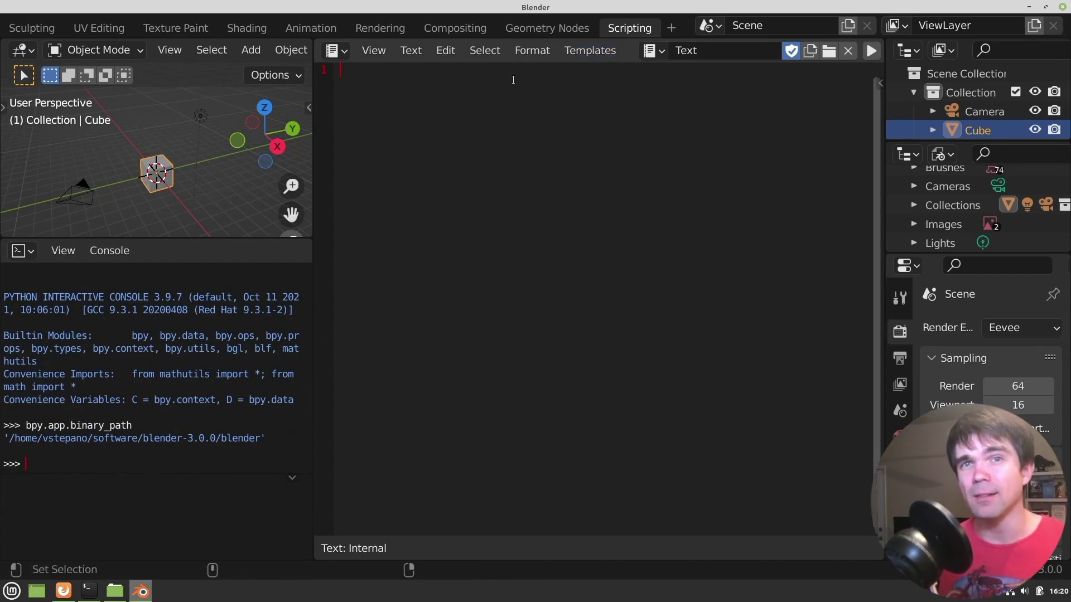
type("#!/")
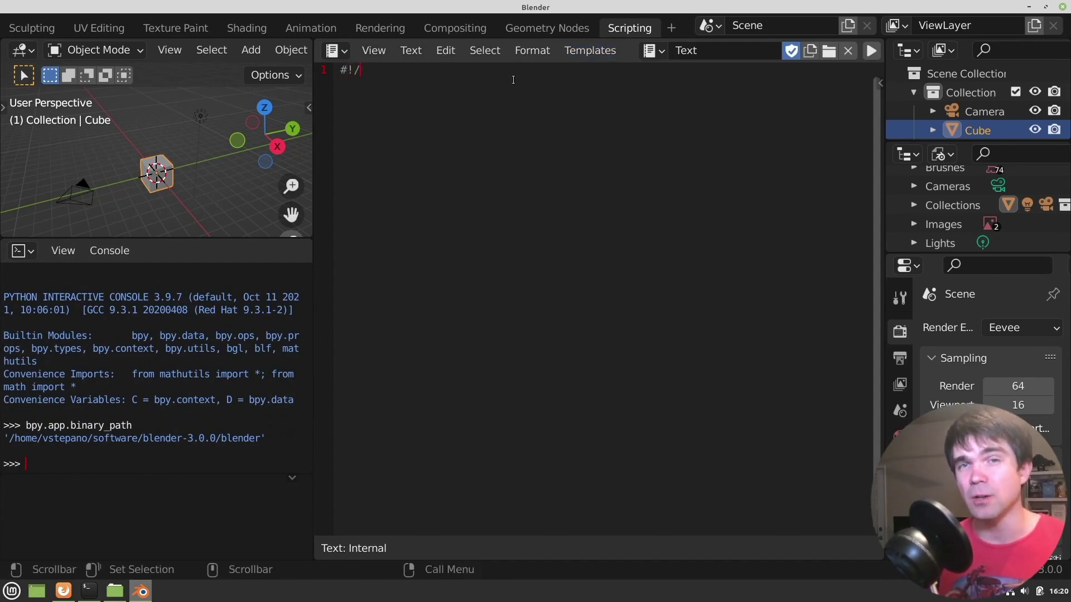
type("bion")
key("BackSpace")
key("BackSpace")
type("/bin")
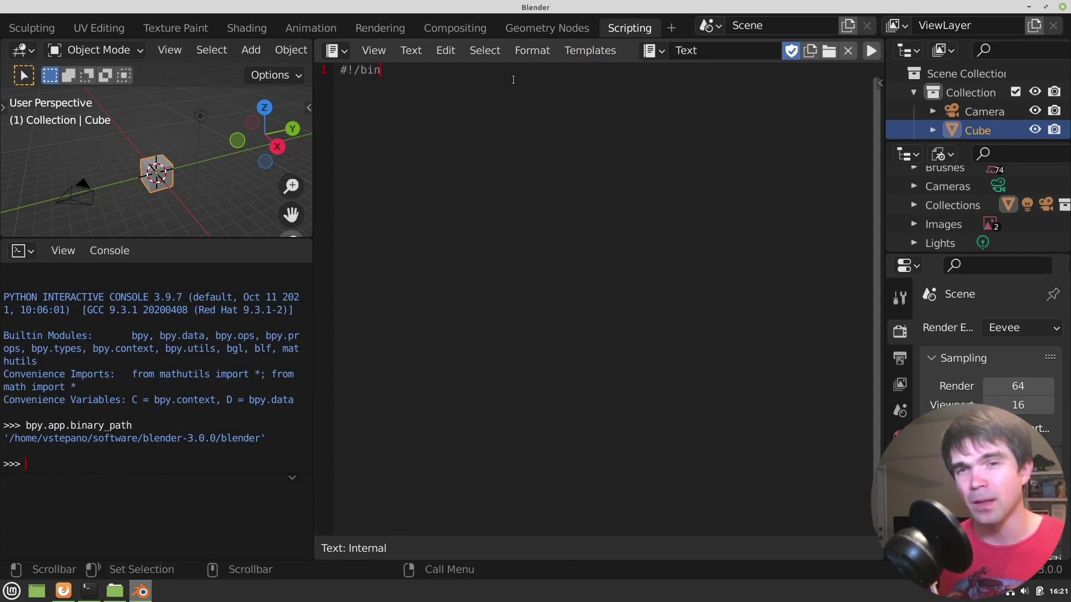
type("/sh")
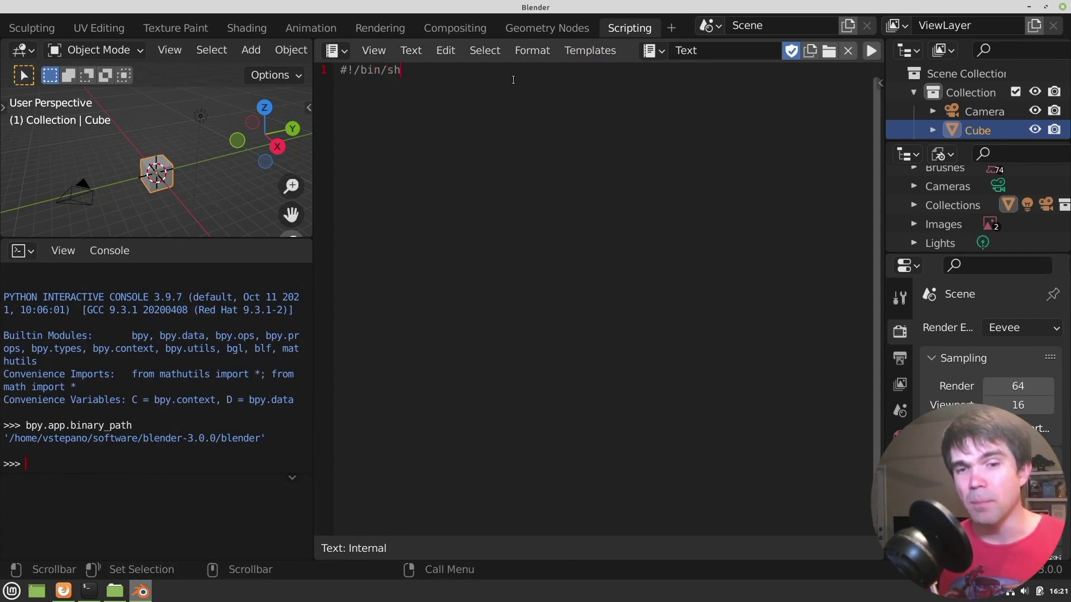
- Copy the printed Blender executable path onto line 2 with a -- prefix
left_click_drag(261, 438, 9, 438)
key("ctrl+c")
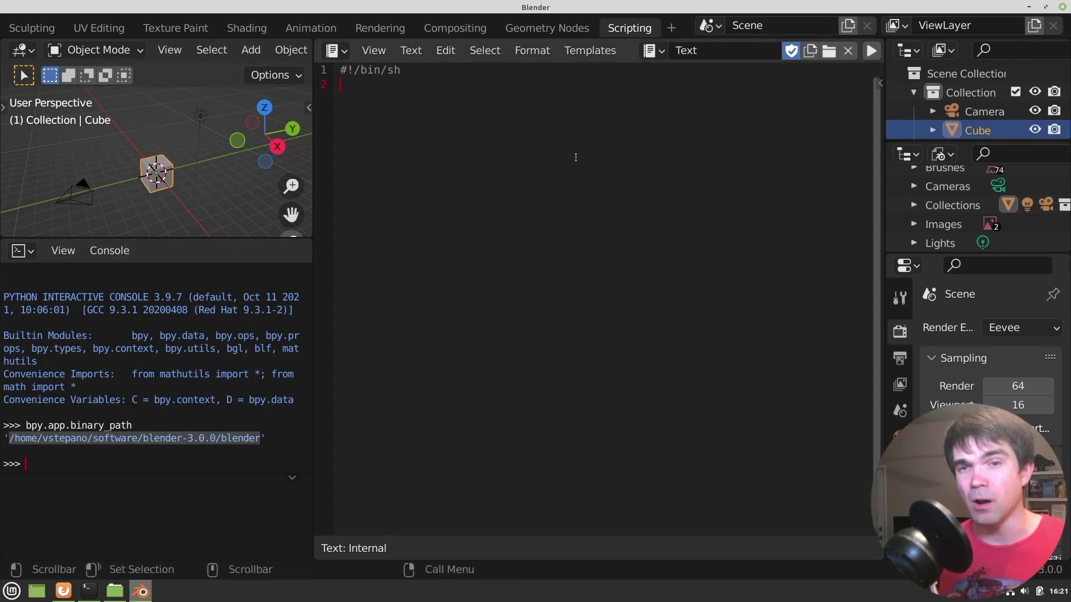
key("ctrl+v")
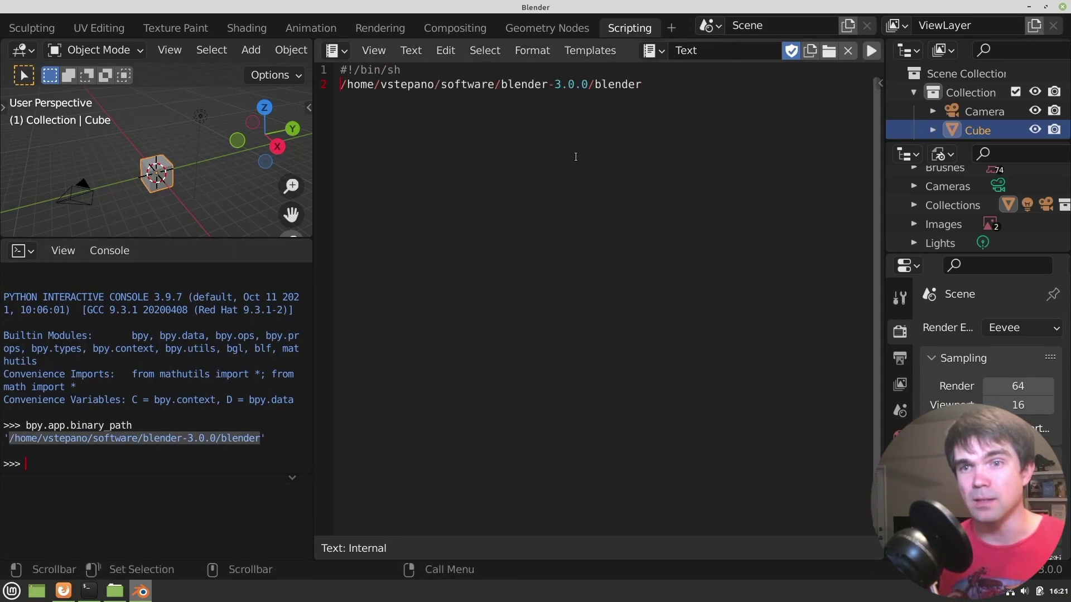
type("--")
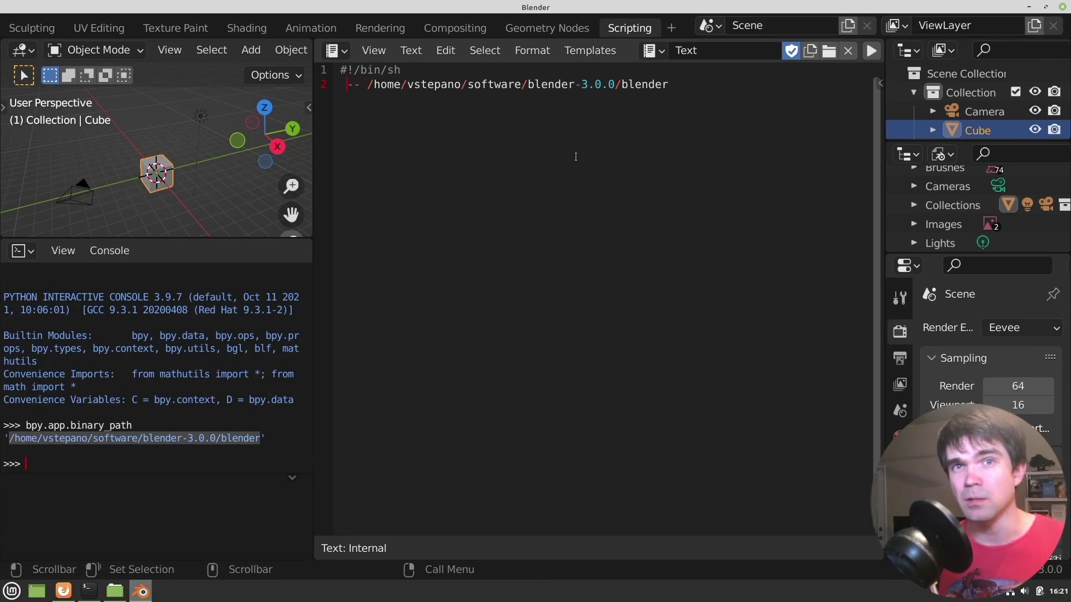
- In a new terminal, run ps -p$PPID to identify the terminal program
left_click(89, 592)
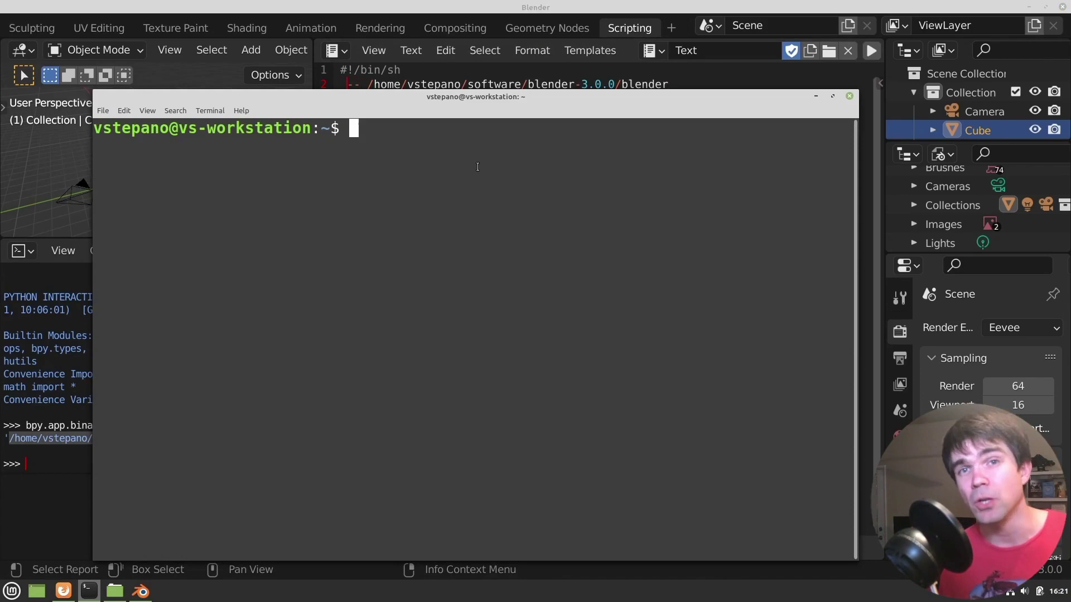
type("ps -p")
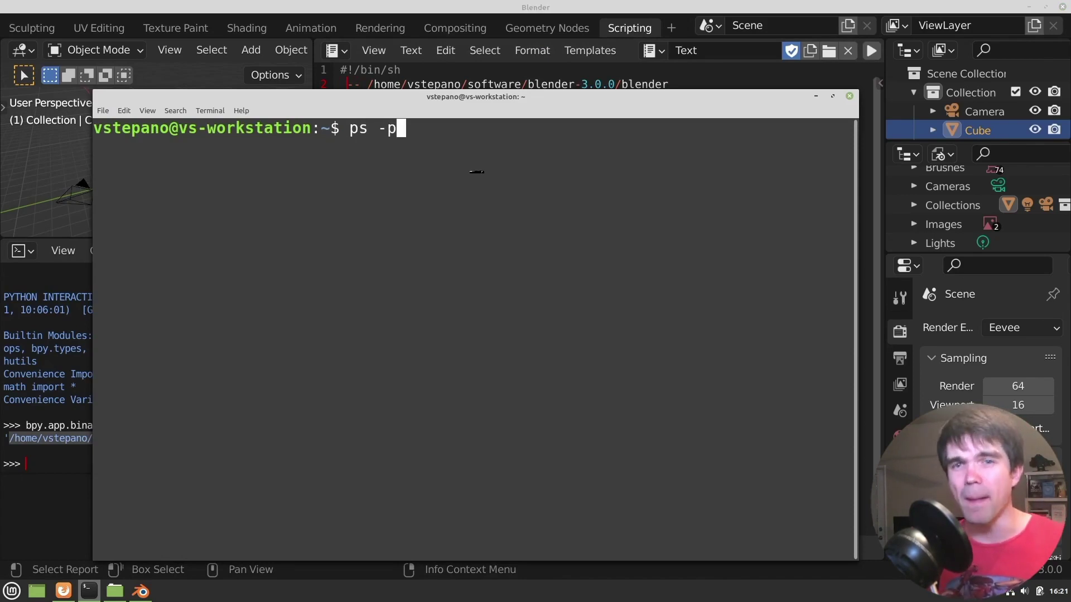
type("$")
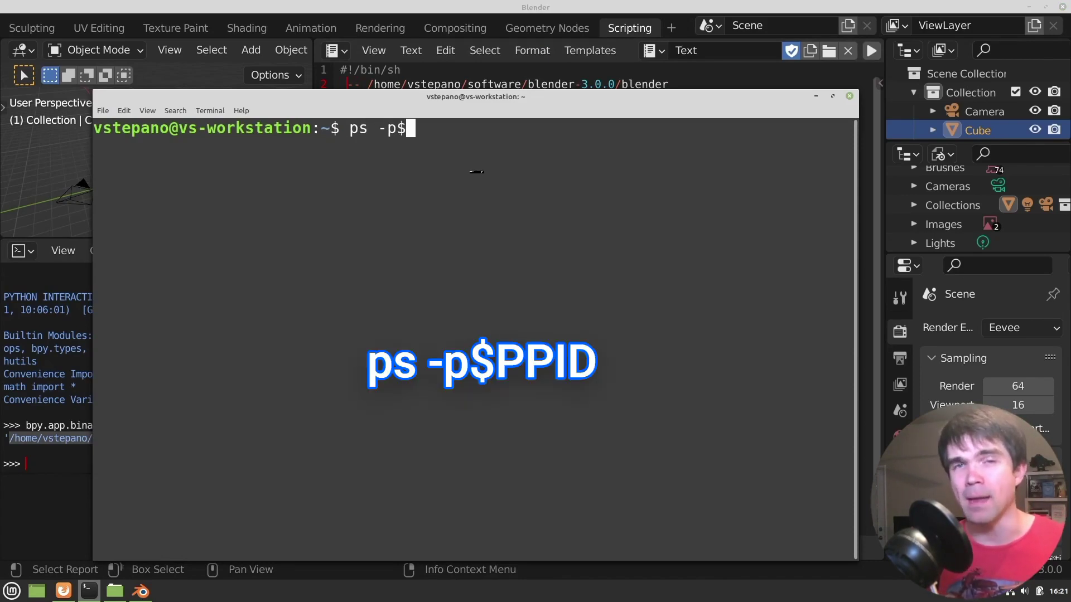
type("PPID")
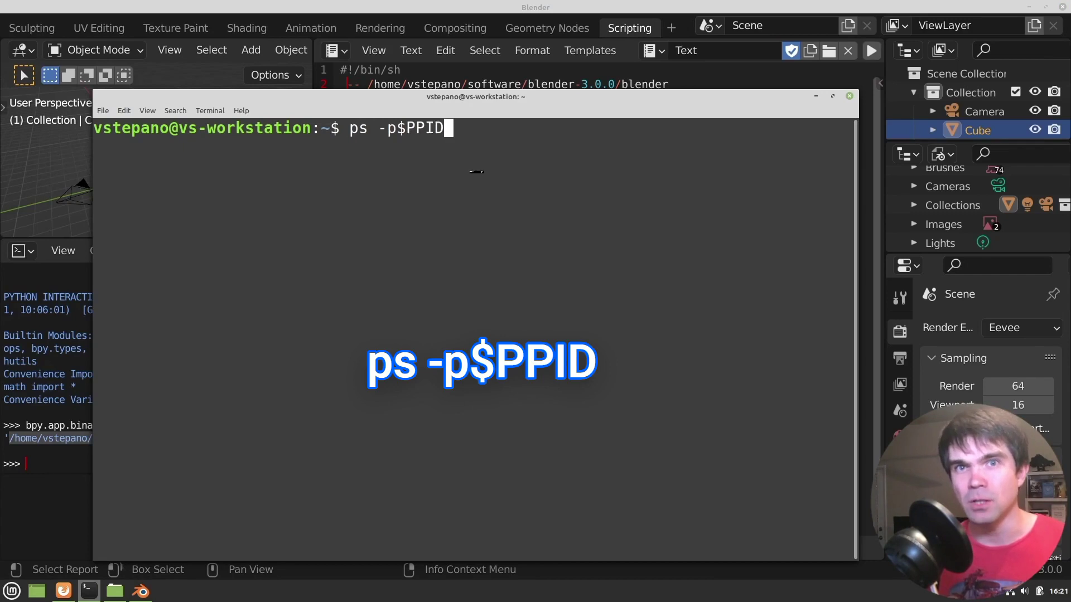
key("Return")
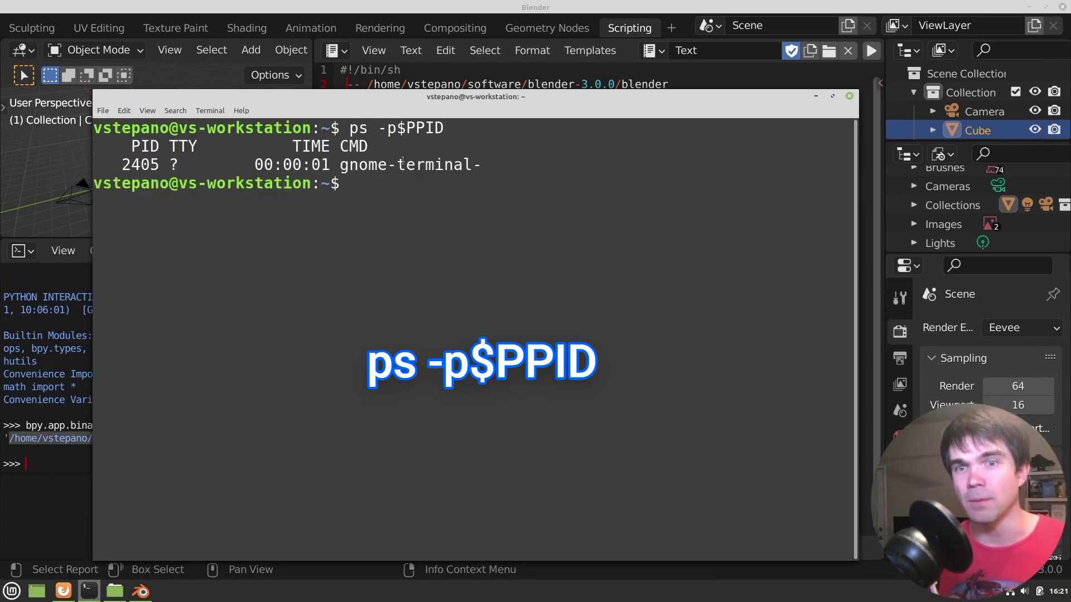
- Copy the name gnome-terminal and paste it at the start of the script's second line
left_click_drag(341, 164, 469, 165)
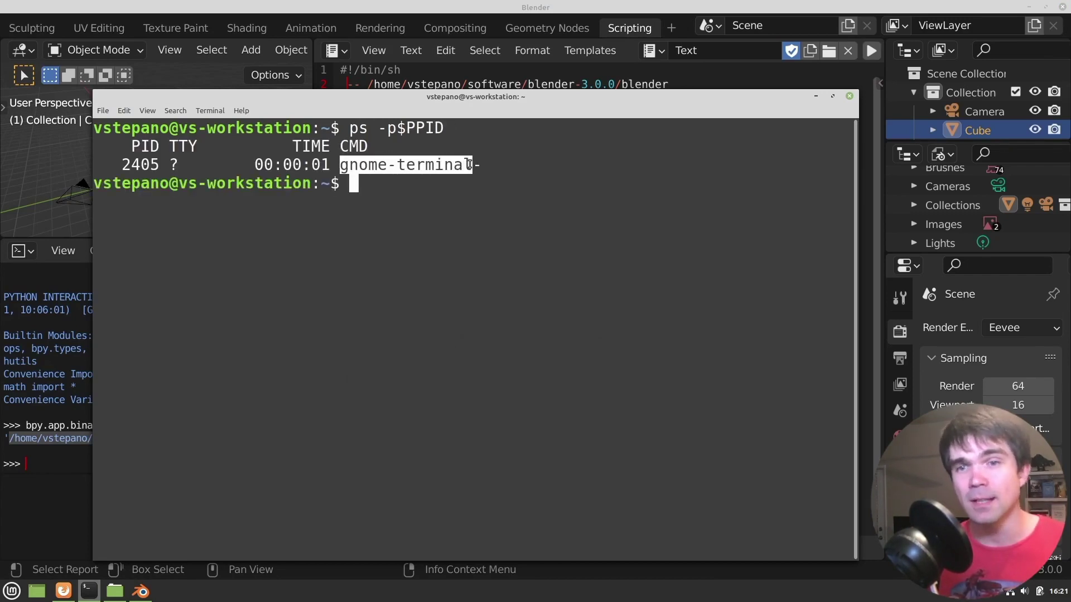
right_click(470, 164)
left_click(491, 207)
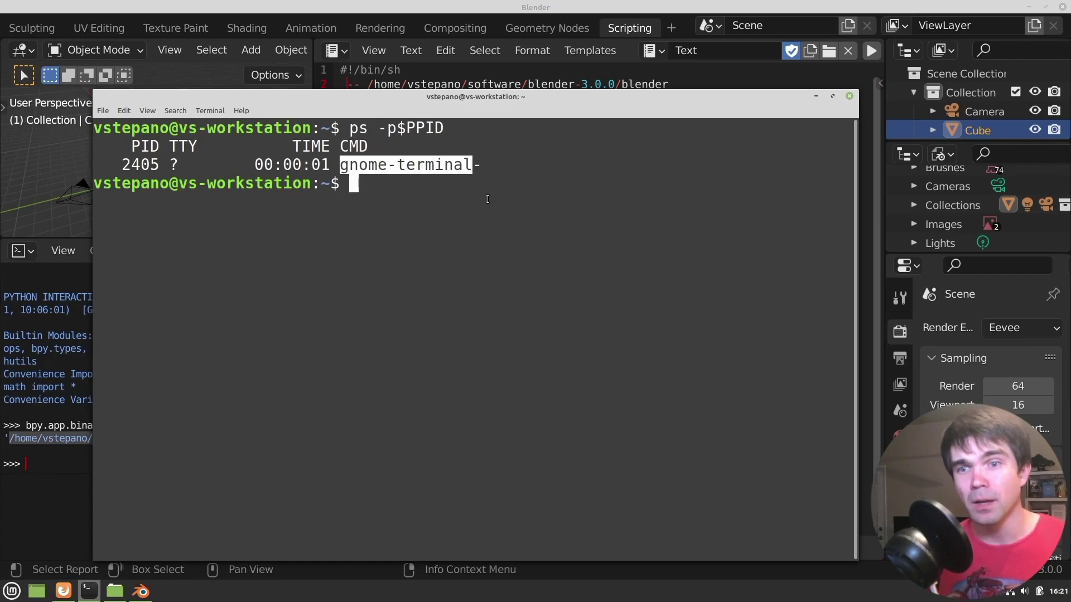
left_click(500, 81)
key("Home")
key("ctrl+v")
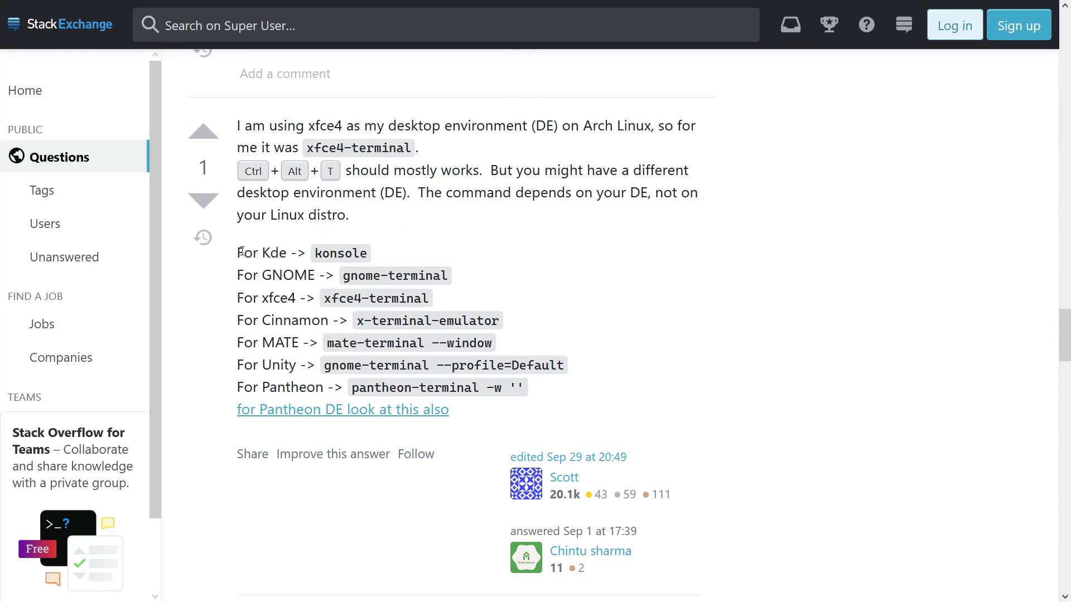
- Highlight the Super User answer's list of terminal commands per desktop environment, then deselect it
left_click_drag(243, 252, 536, 395)
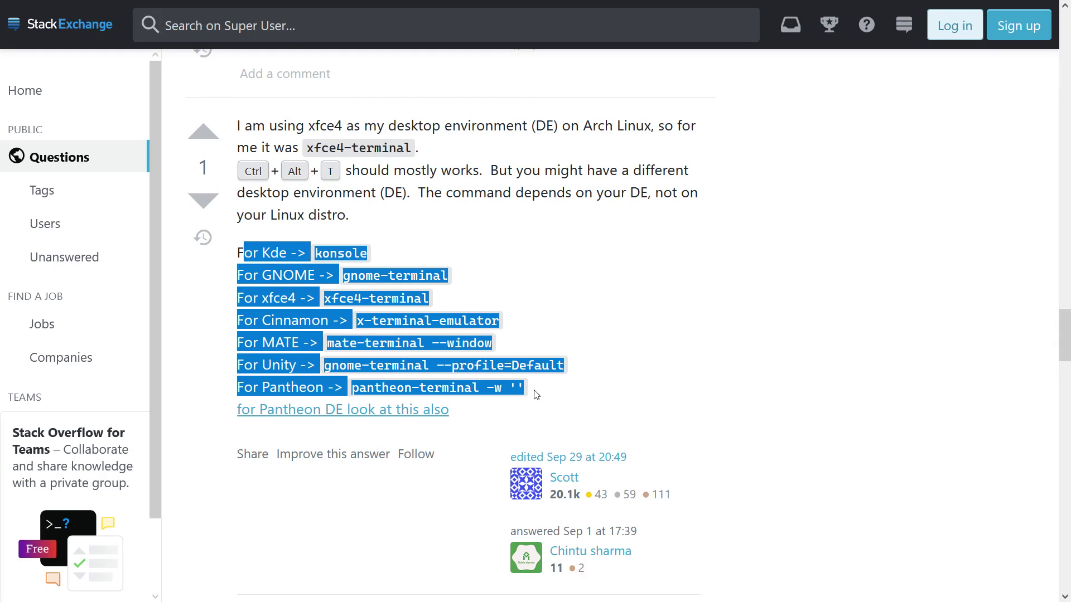
left_click(485, 246)
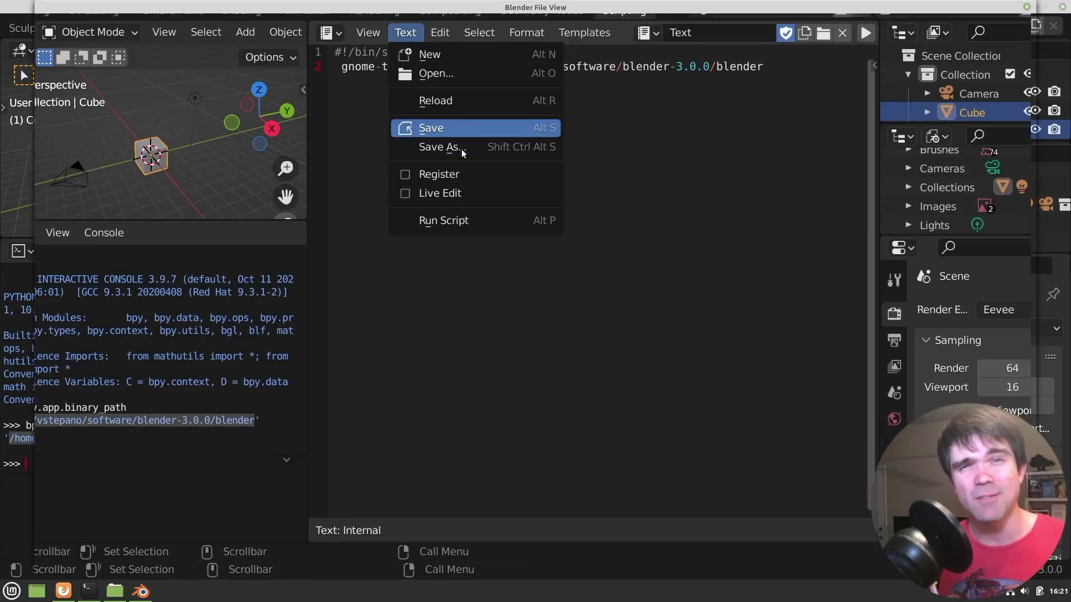
- Save the script via Save As to the Desktop as Blender.sh, then minimize Blender
left_click(461, 149)
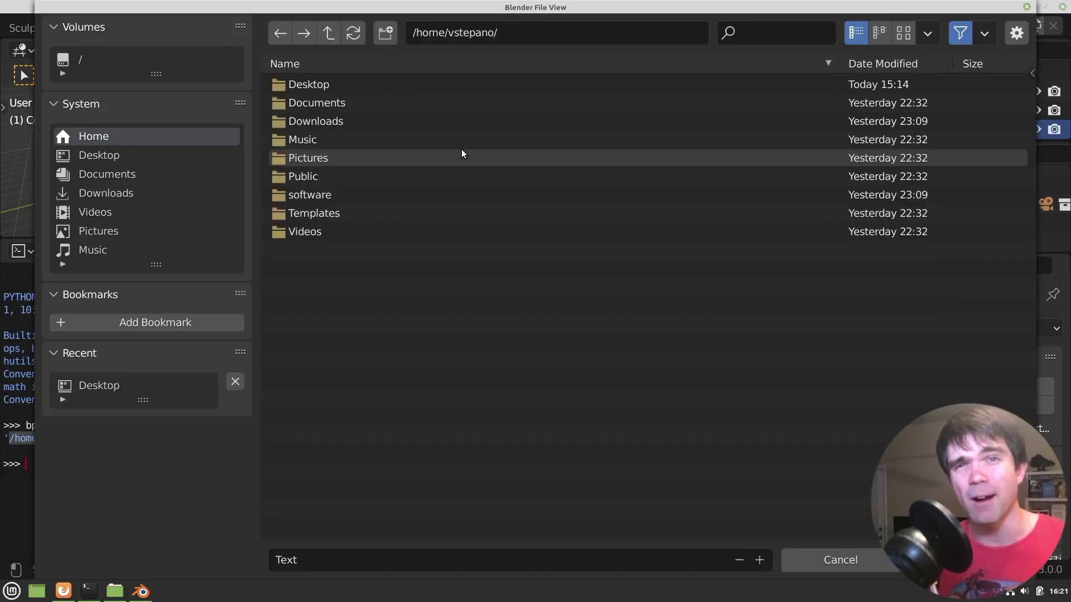
double_click(317, 90)
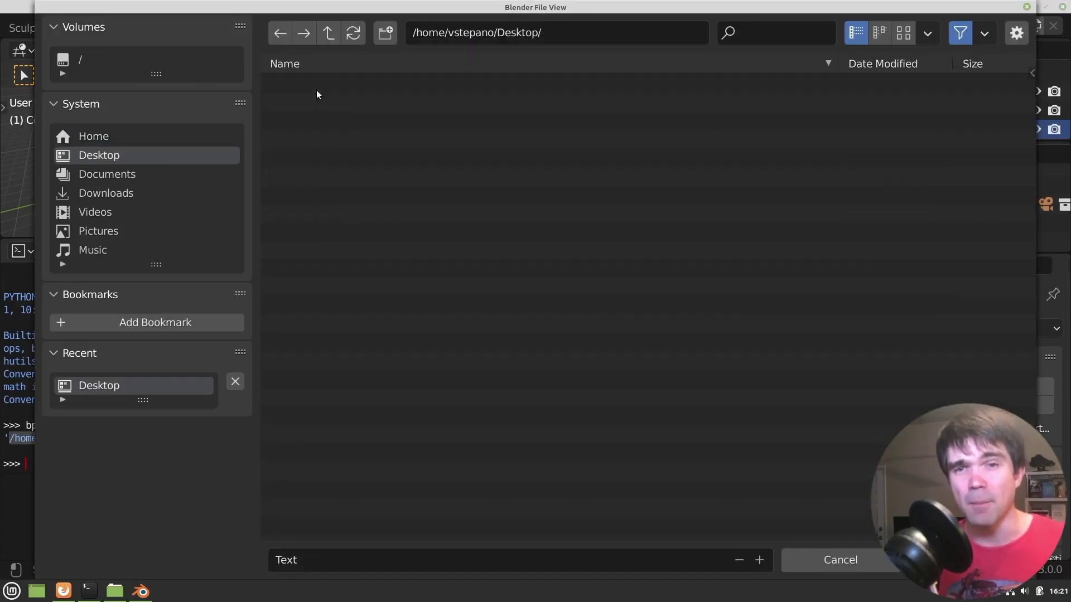
left_click(335, 551)
type("Blender.sh")
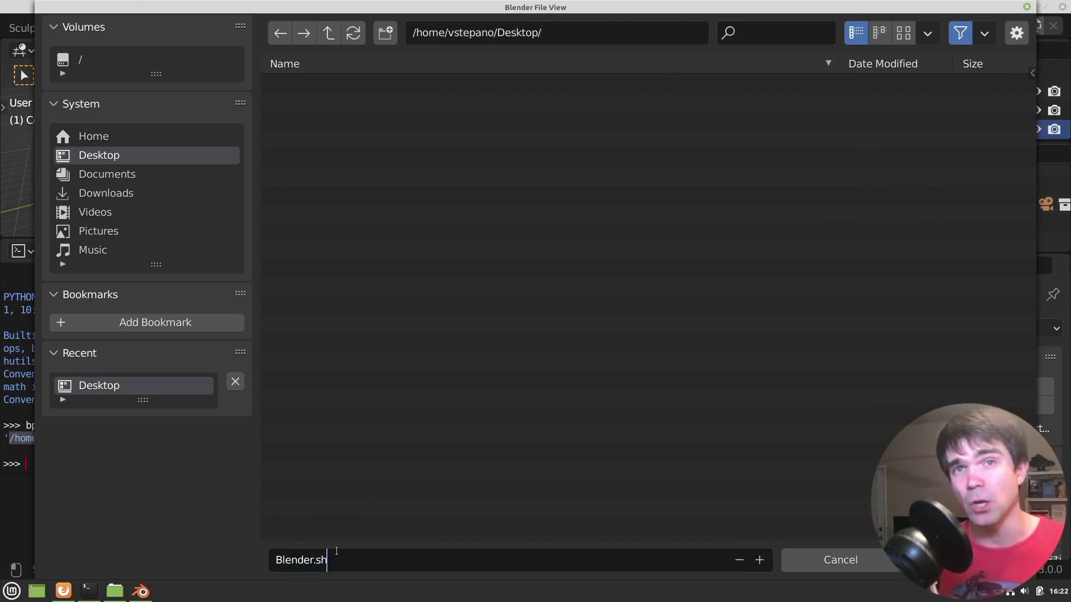
key("Return")
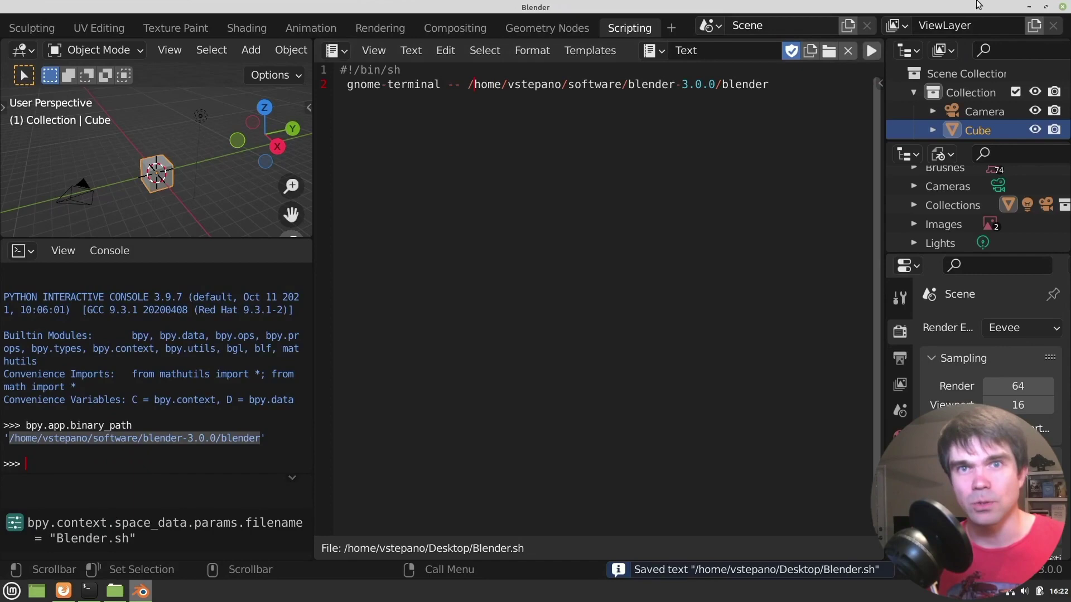
left_click(1029, 7)
- Clear the windows away and open the desktop Blender.sh to check its contents, then close it
left_click(1029, 8)
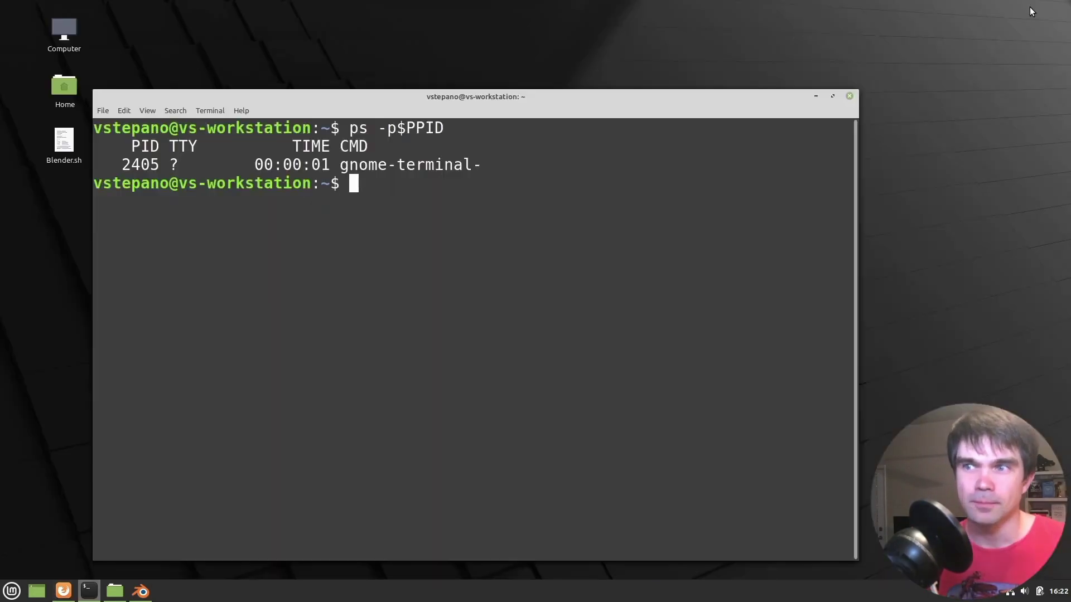
left_click(816, 99)
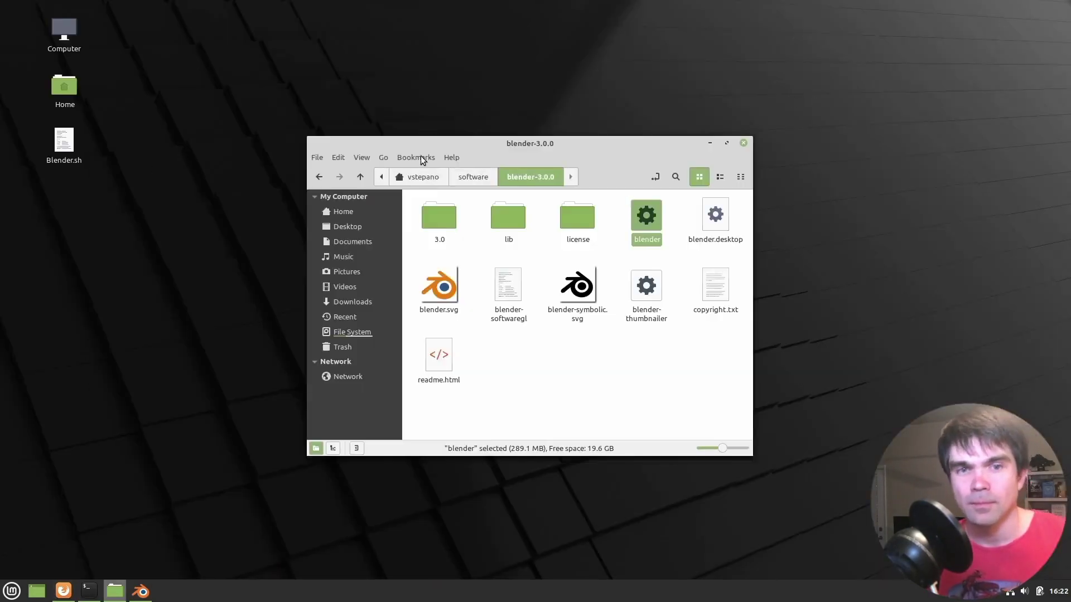
left_click(65, 144)
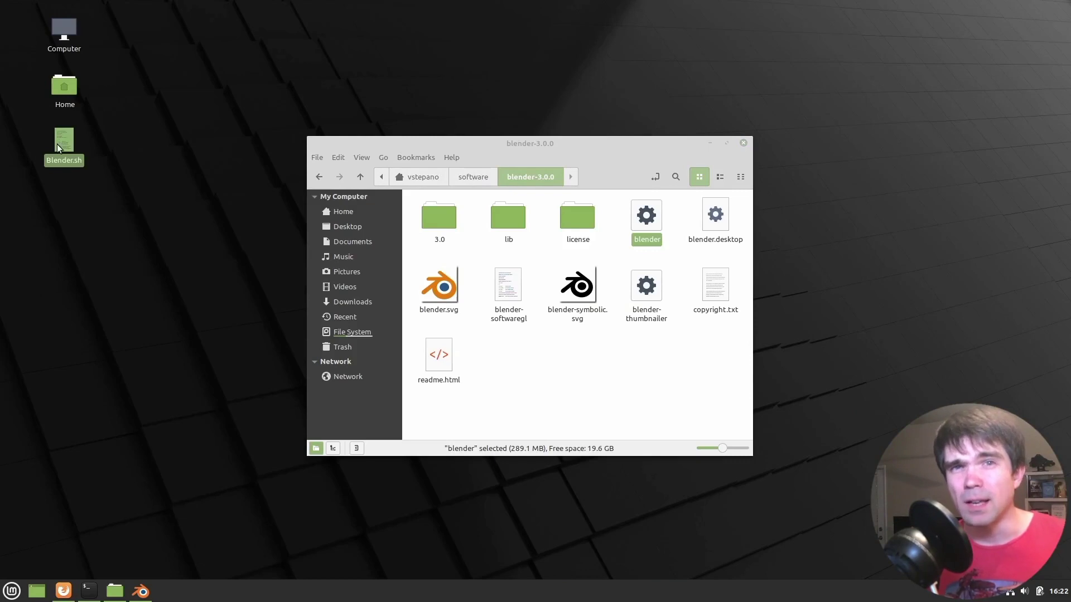
double_click(63, 146)
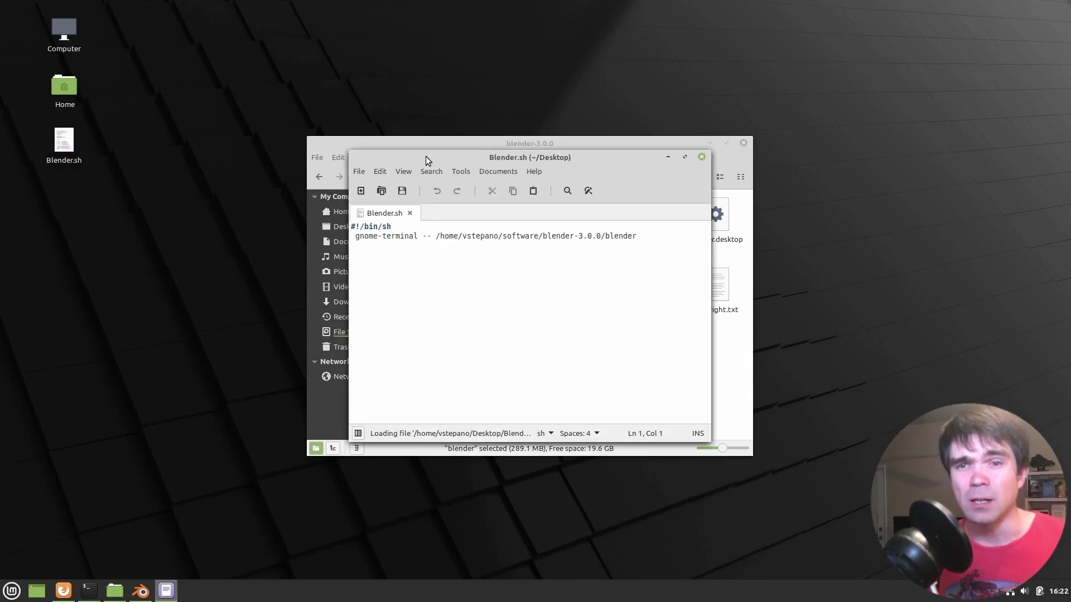
left_click_drag(446, 158, 264, 105)
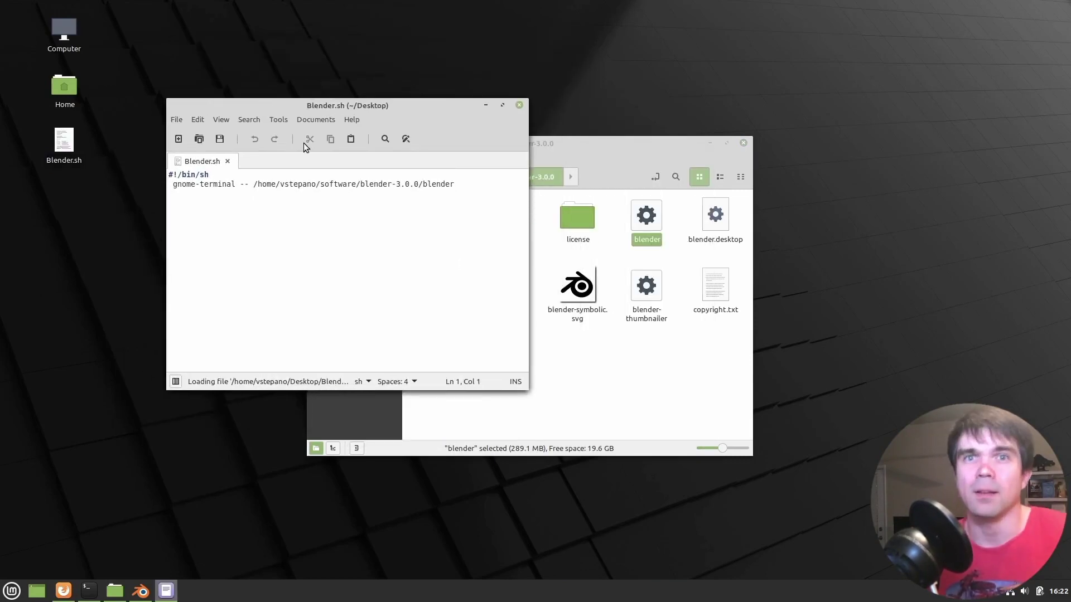
left_click(519, 106)
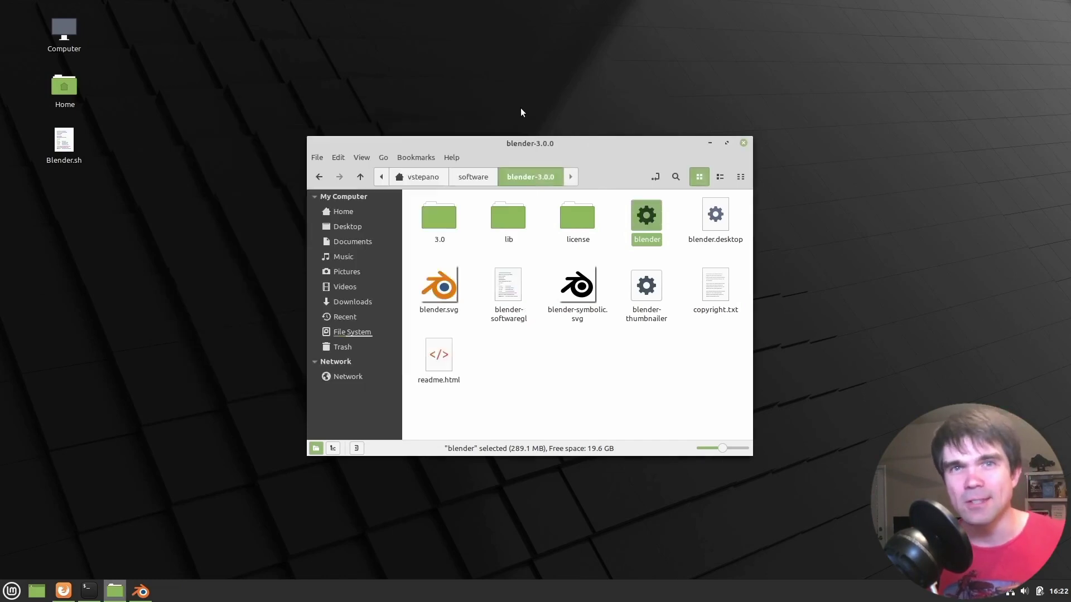
- Open Blender.sh's Properties on the Permissions tab
right_click(65, 144)
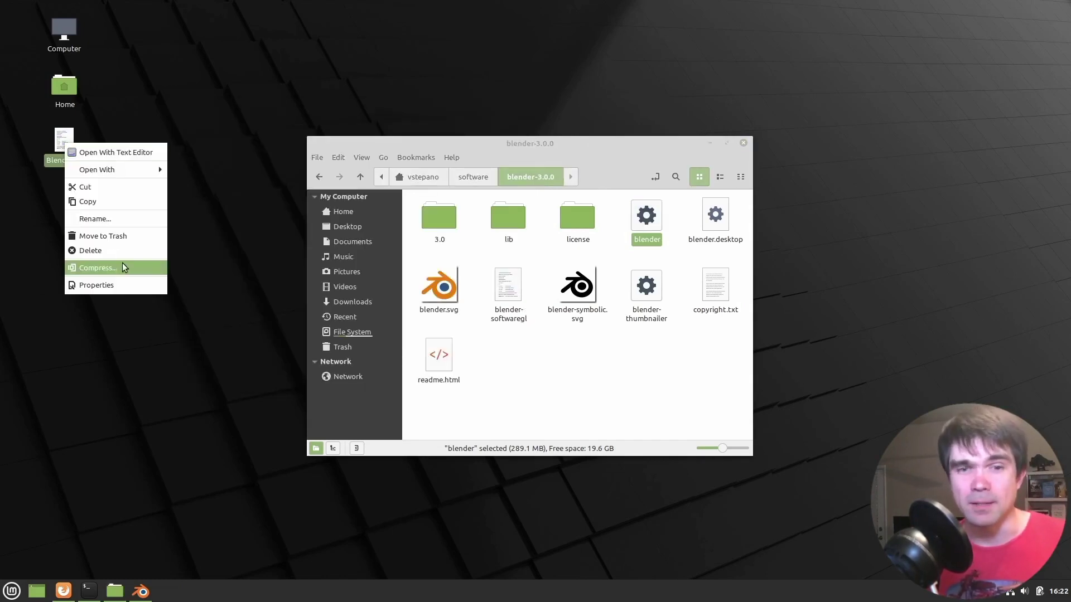
left_click(110, 284)
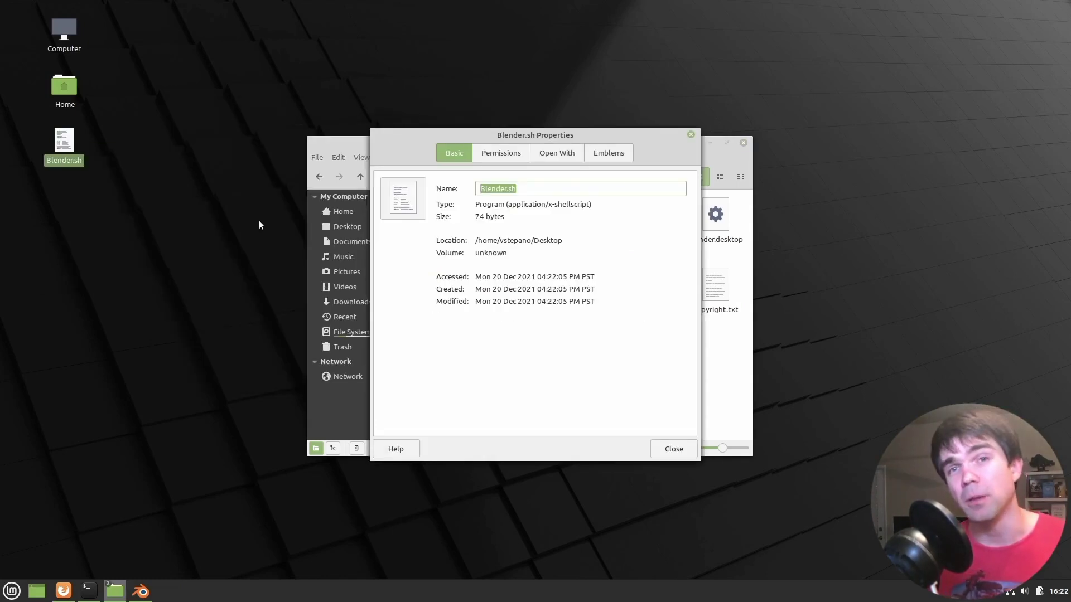
left_click(484, 155)
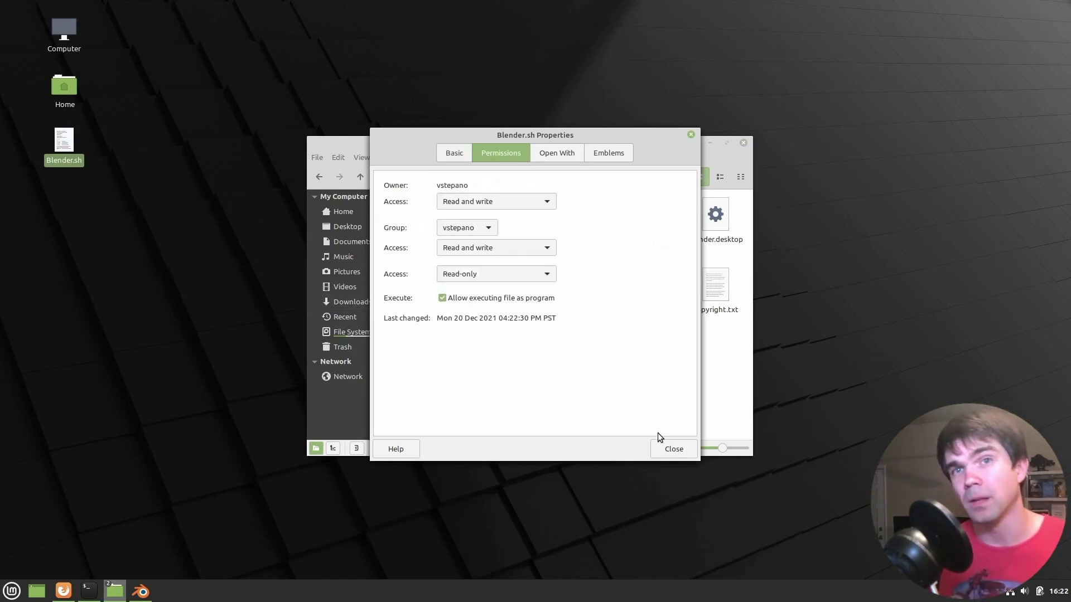
- Close the Properties dialog and run the now-executable Blender.sh launcher
left_click(664, 452)
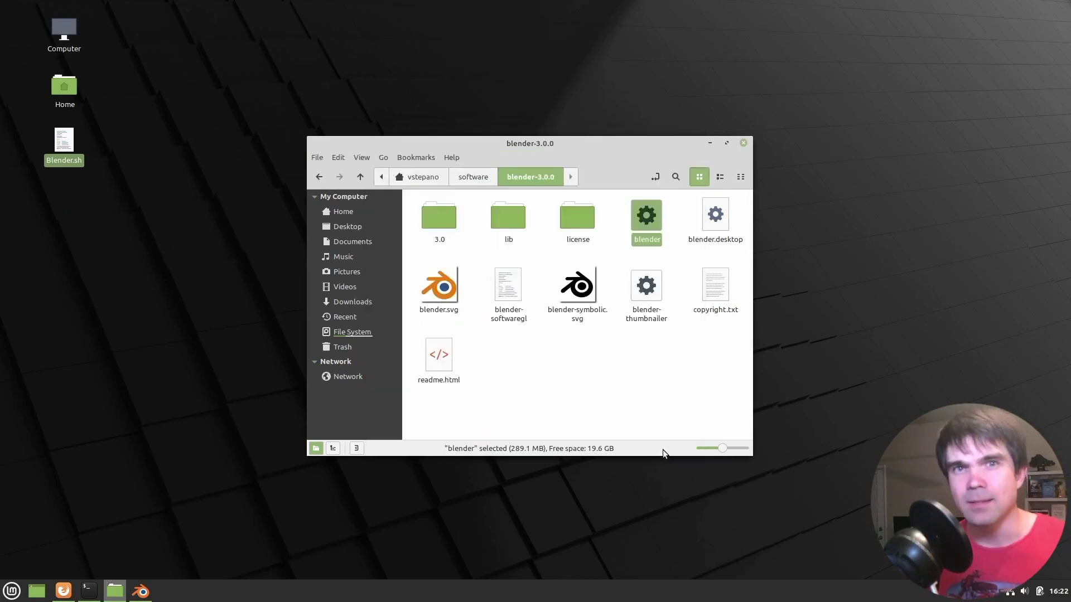
left_click(64, 143)
double_click(64, 143)
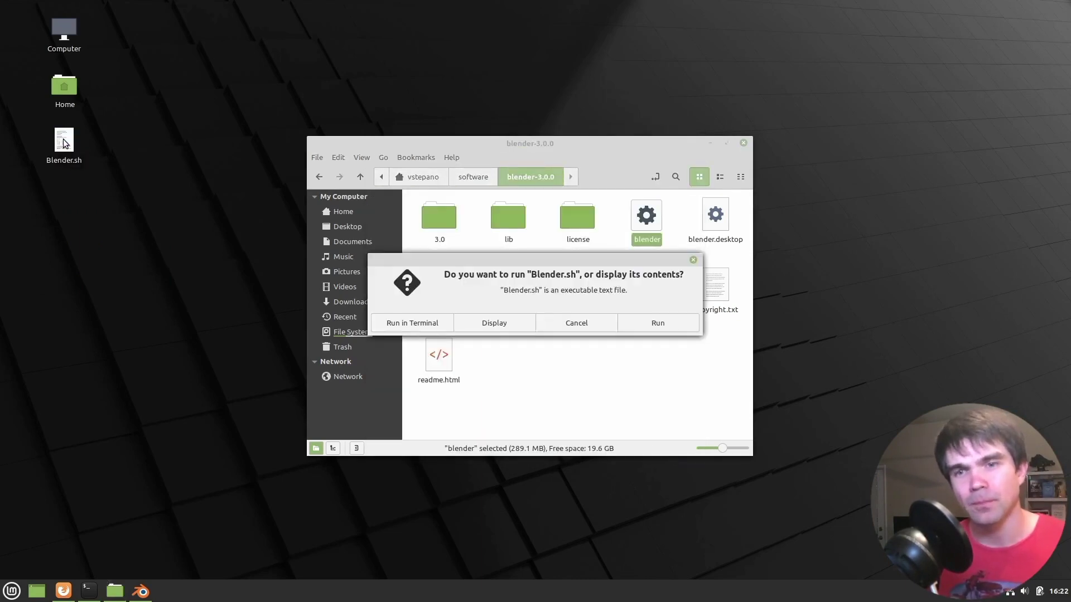
left_click(640, 324)
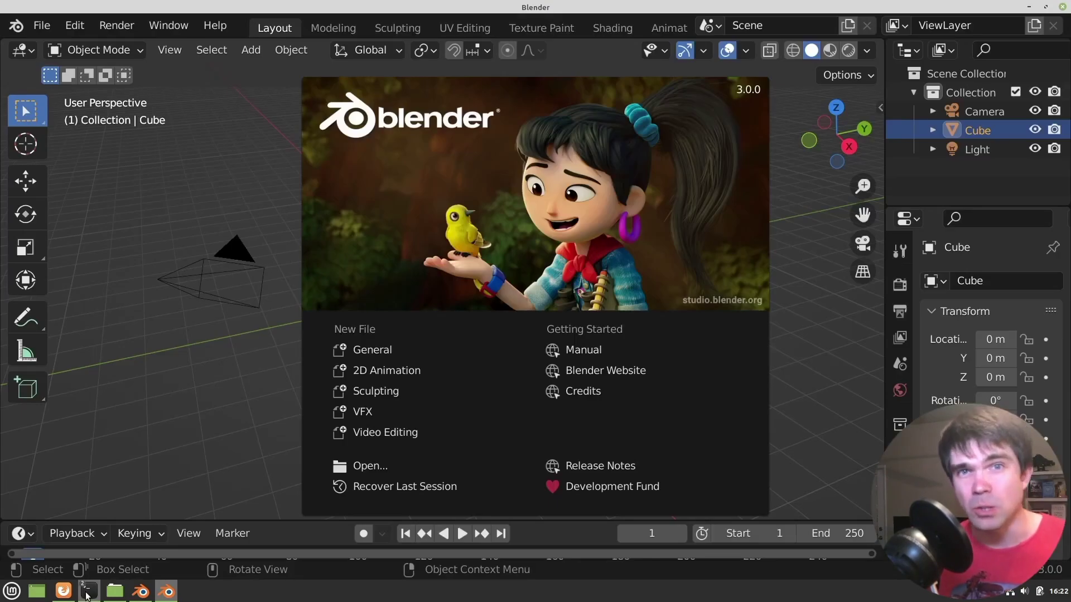
- Bring the launched terminal forward with enlarged text, then return to Blender past its splash
mouse_move(89, 590)
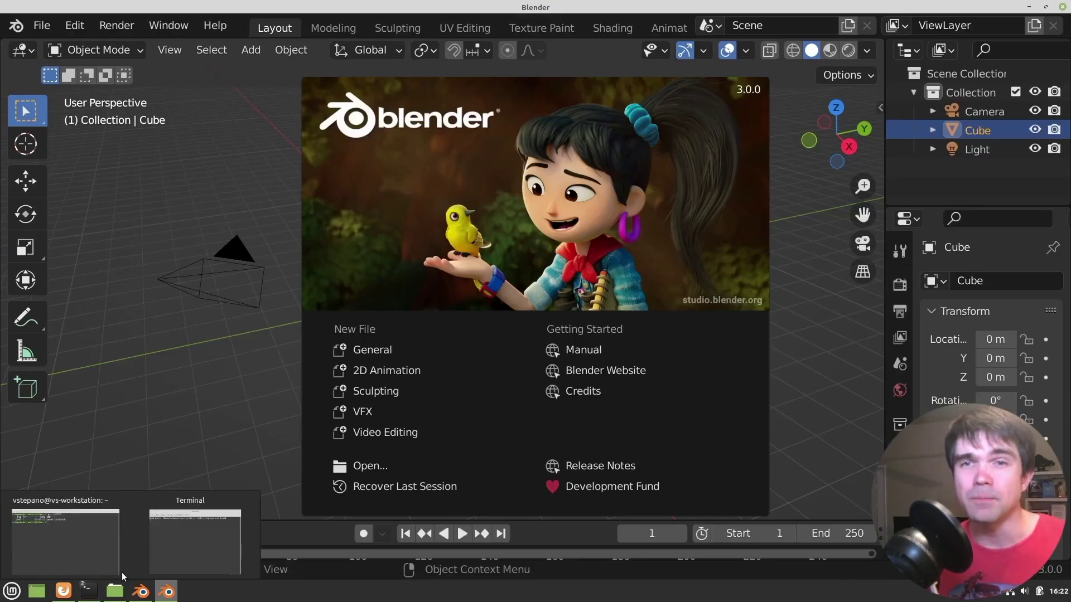
left_click(186, 543)
left_click_drag(459, 175, 310, 148)
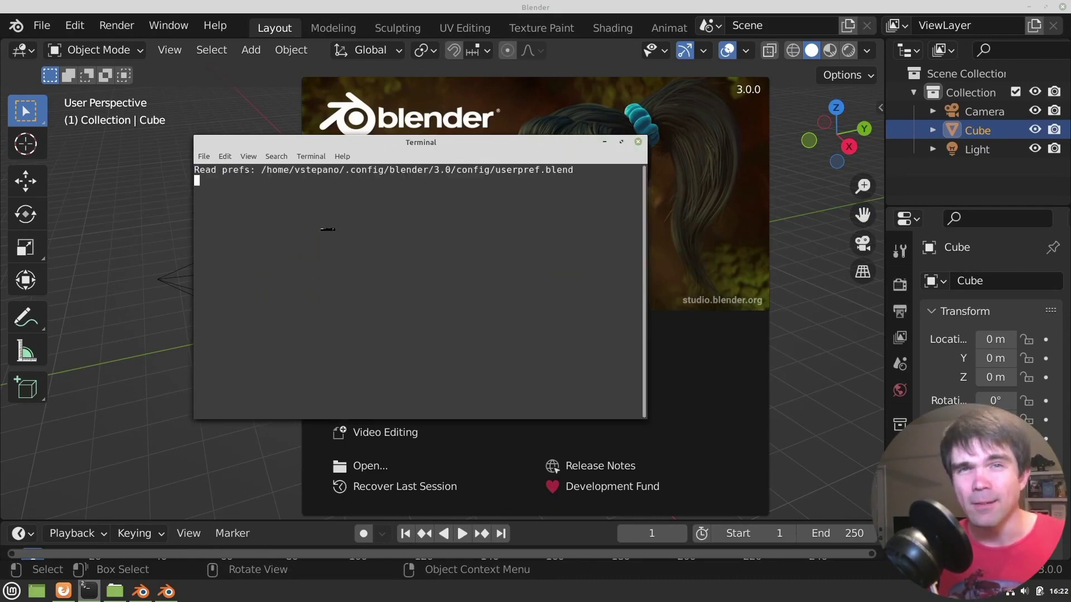
key("ctrl+plus")
key("ctrl+plus")
key("ctrl+plus")
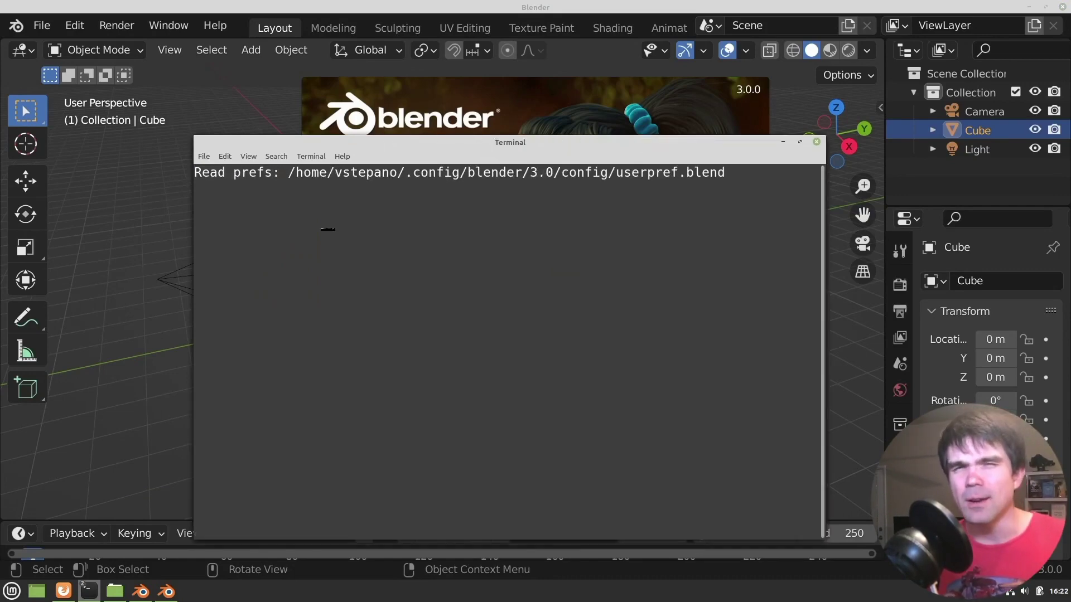
left_click(617, 43)
scroll(625, 32, "down", 5)
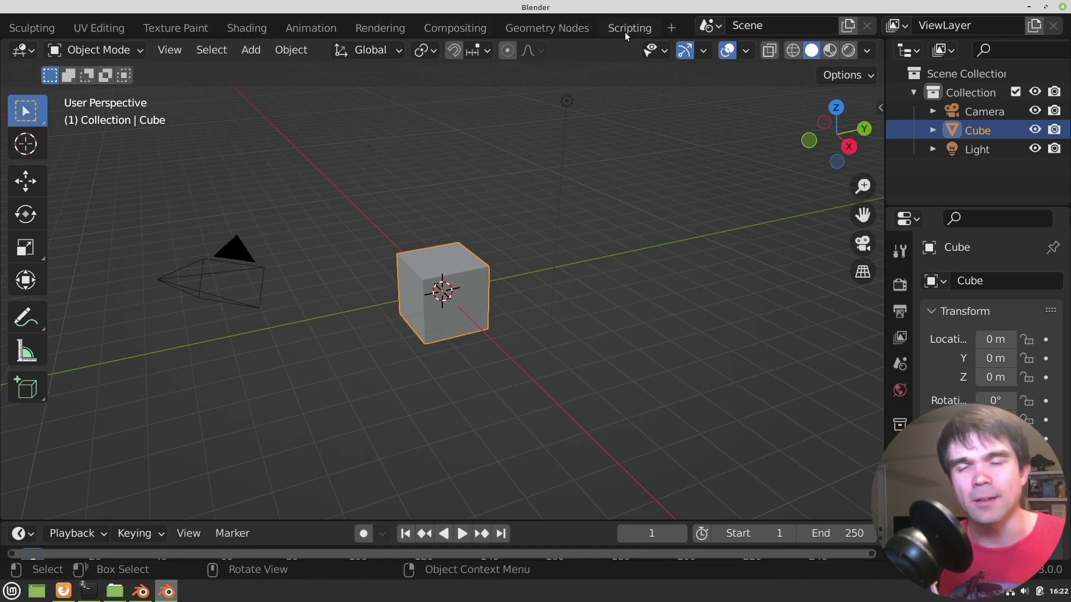
- In the Scripting workspace, write print("monkey") in a new text block and run it
left_click(625, 32)
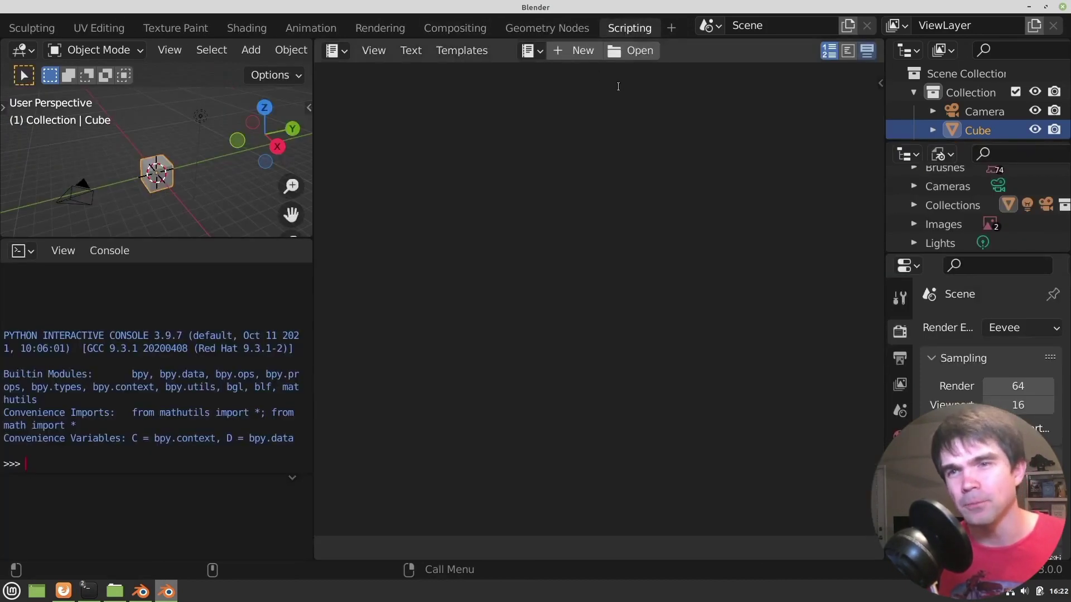
left_click(578, 53)
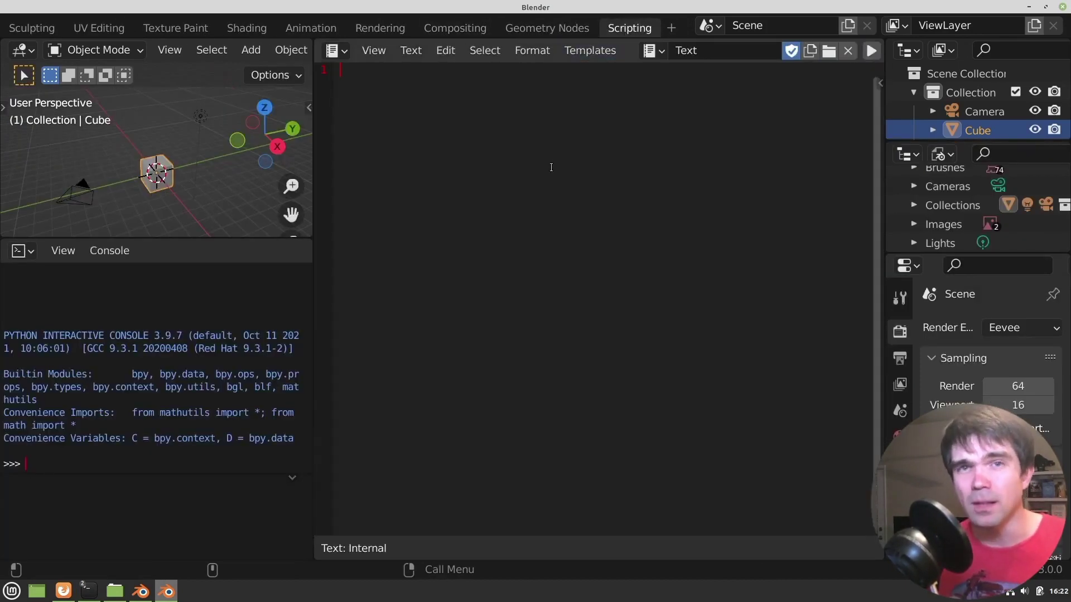
type("prin")
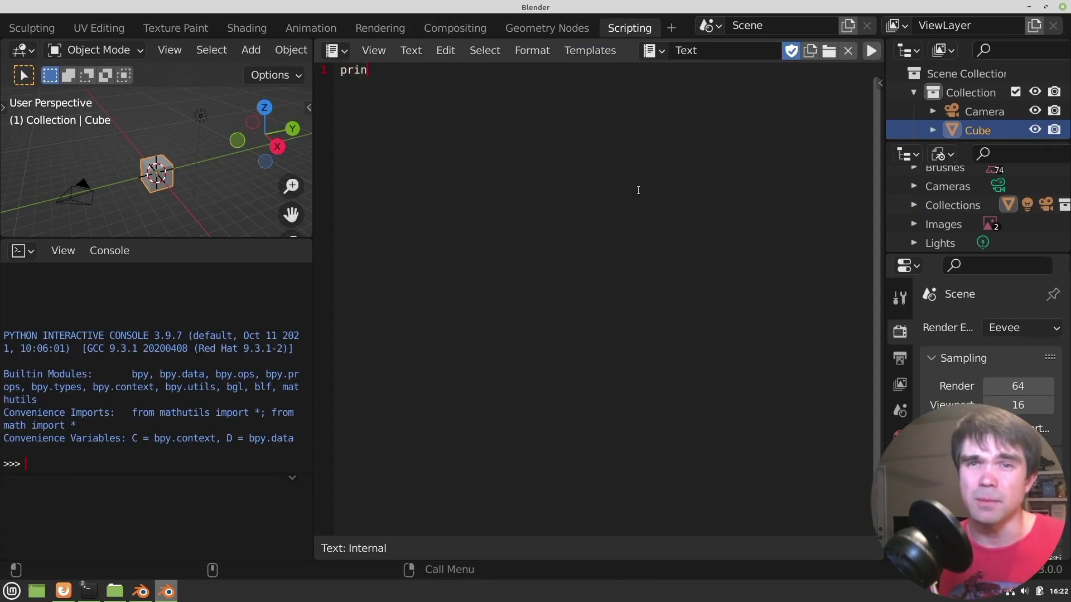
type("t(\"monkey")
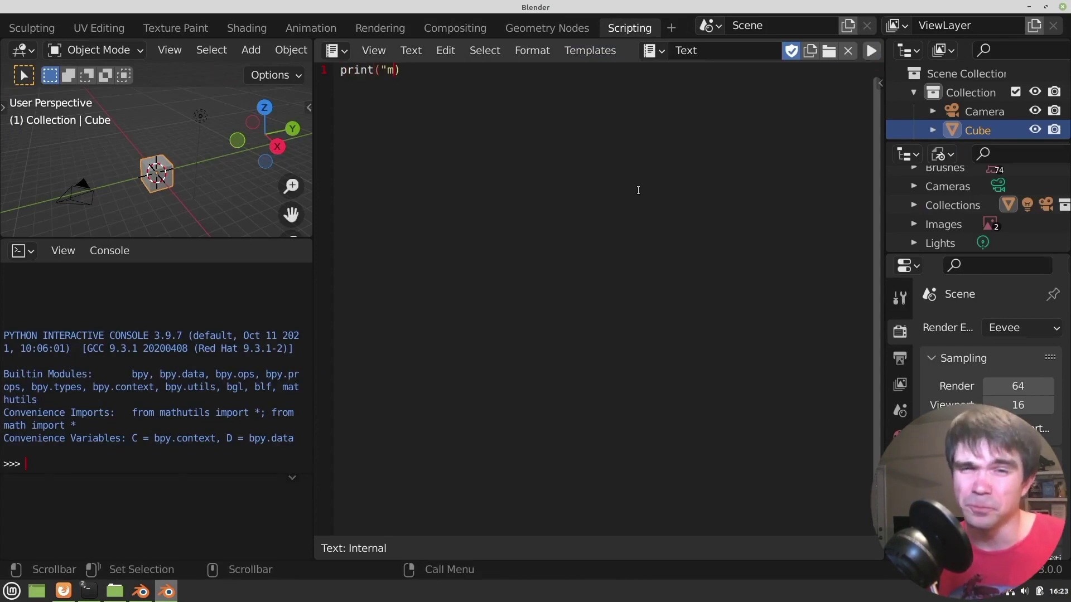
type("\"")
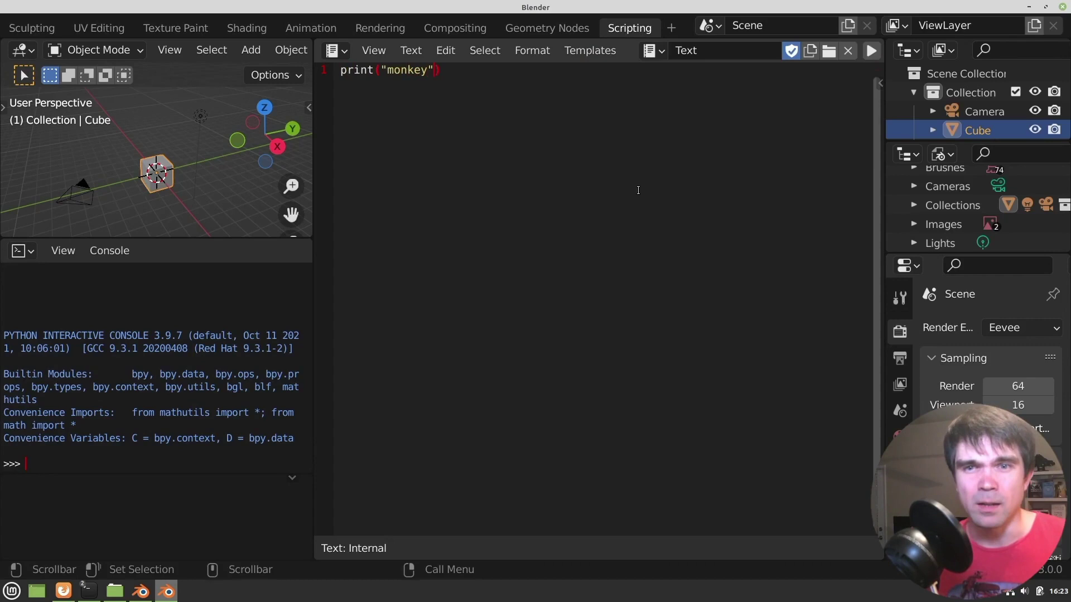
left_click(871, 52)
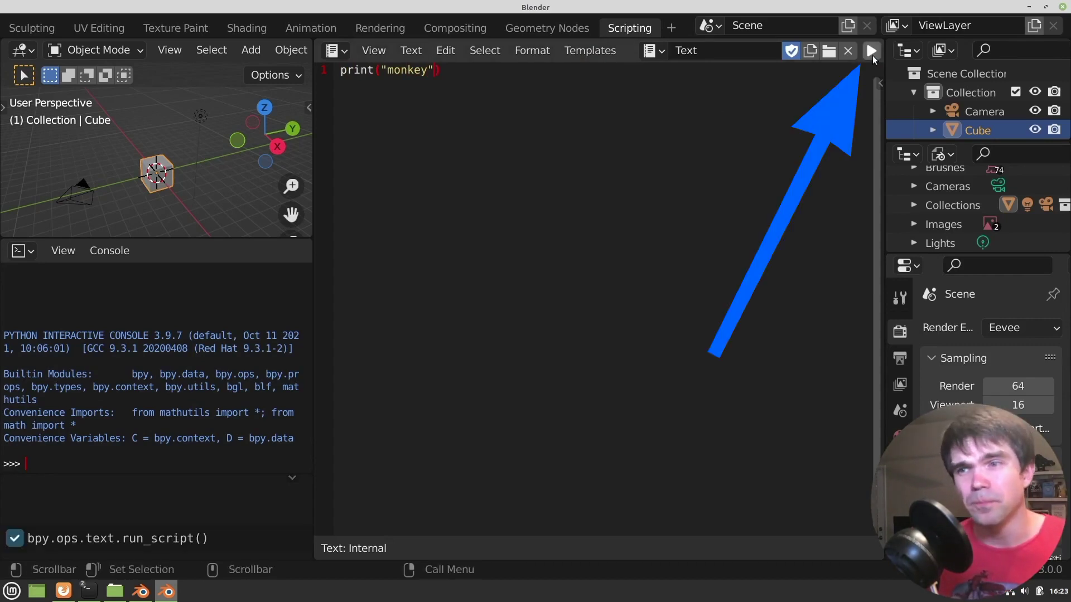
- Check the terminal for the printed monkey output, then return to Blender
left_click(168, 540)
key("alt+Tab")
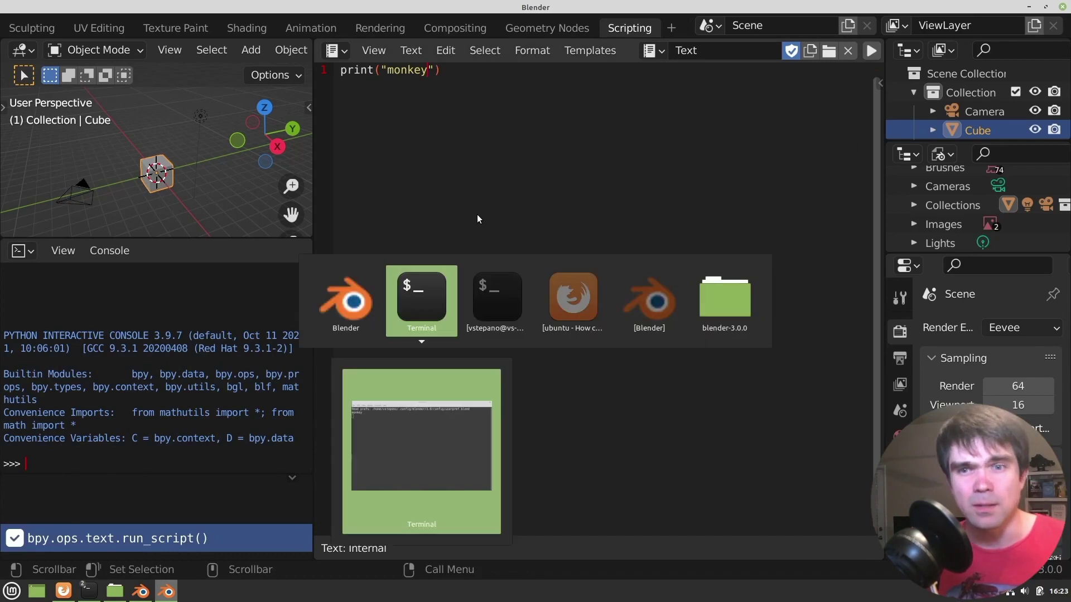
left_click_drag(242, 189, 195, 190)
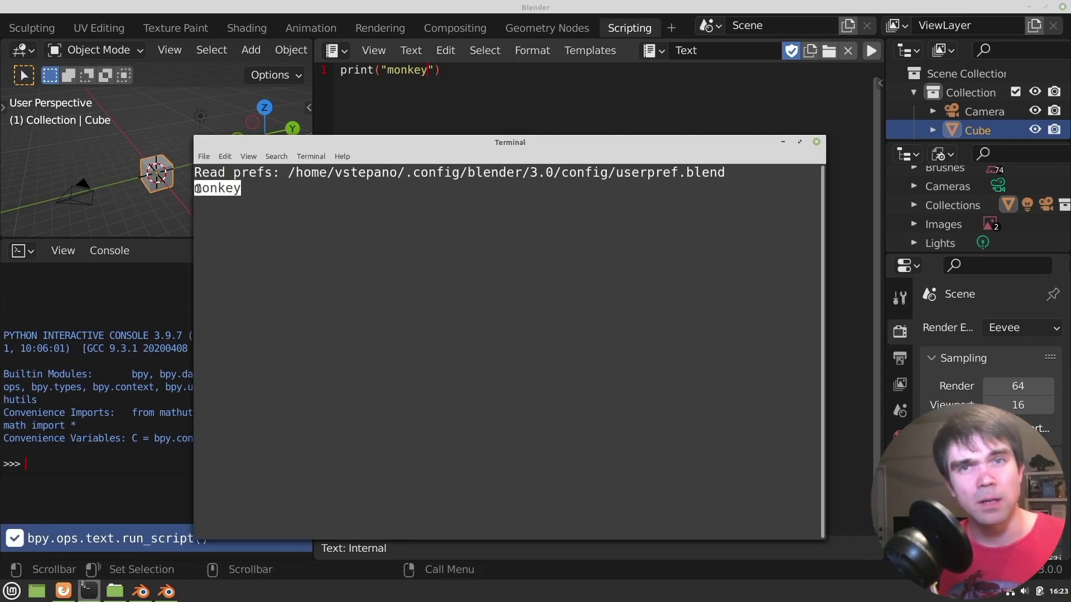
left_click(446, 88)
- Edit the script to print("monkey\n"*100) and run it
left_click(427, 70)
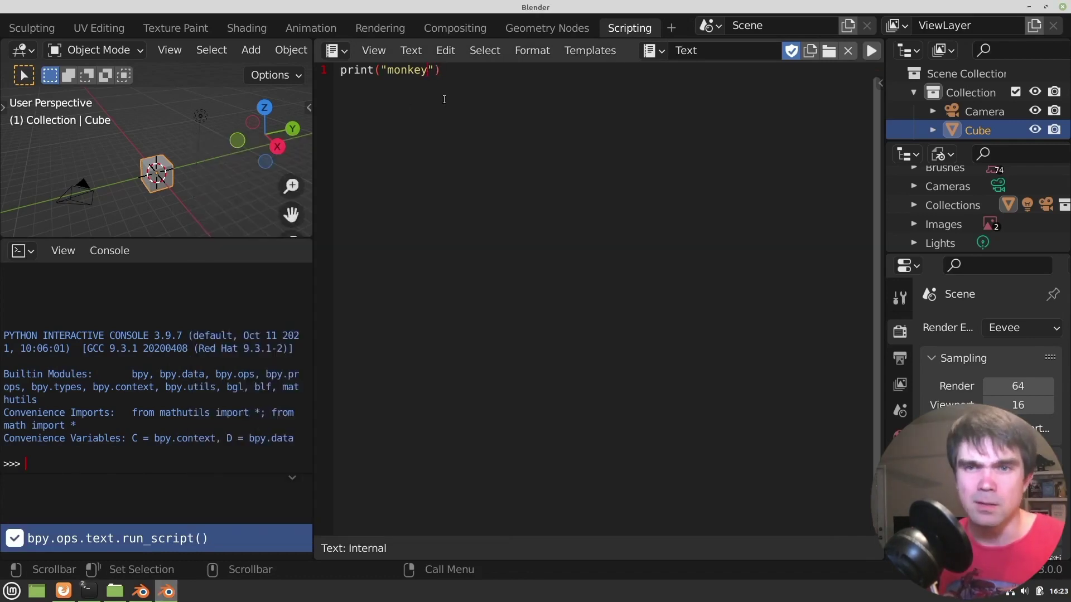
type("\\n")
left_click(445, 100)
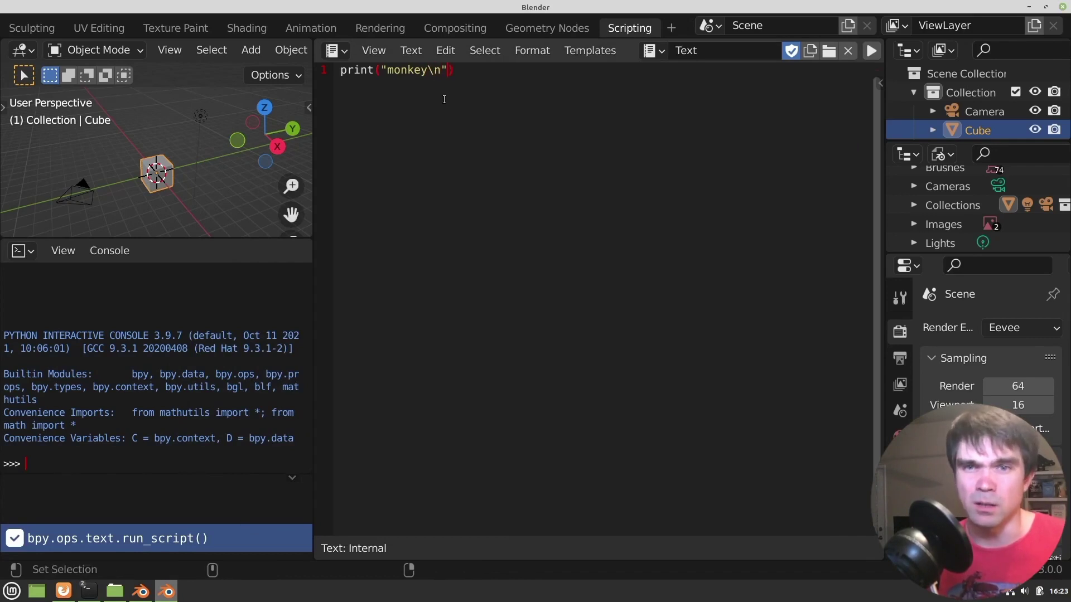
type("*100")
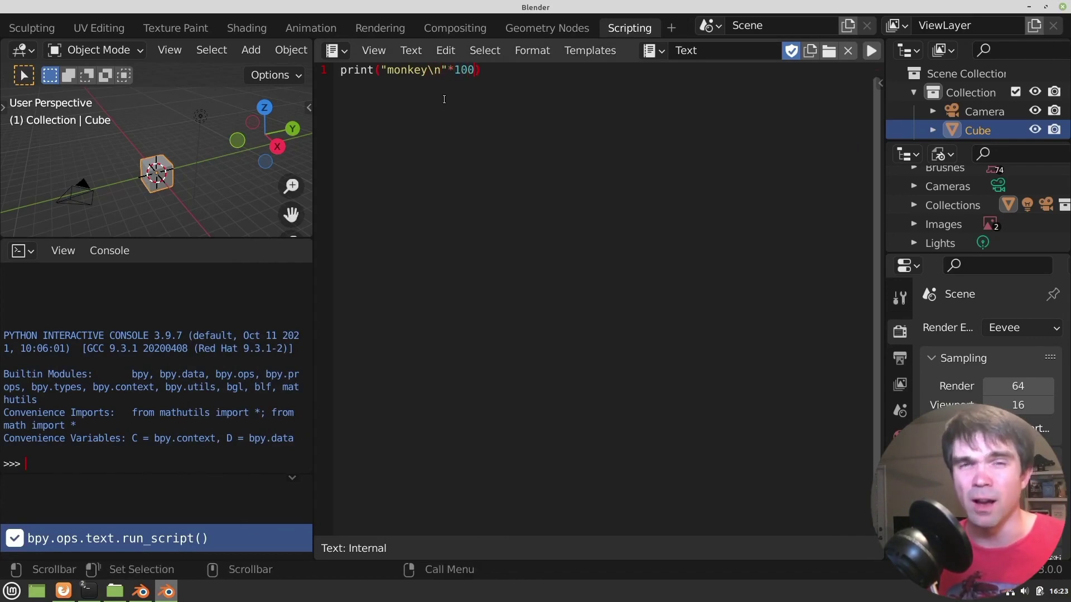
left_click(872, 50)
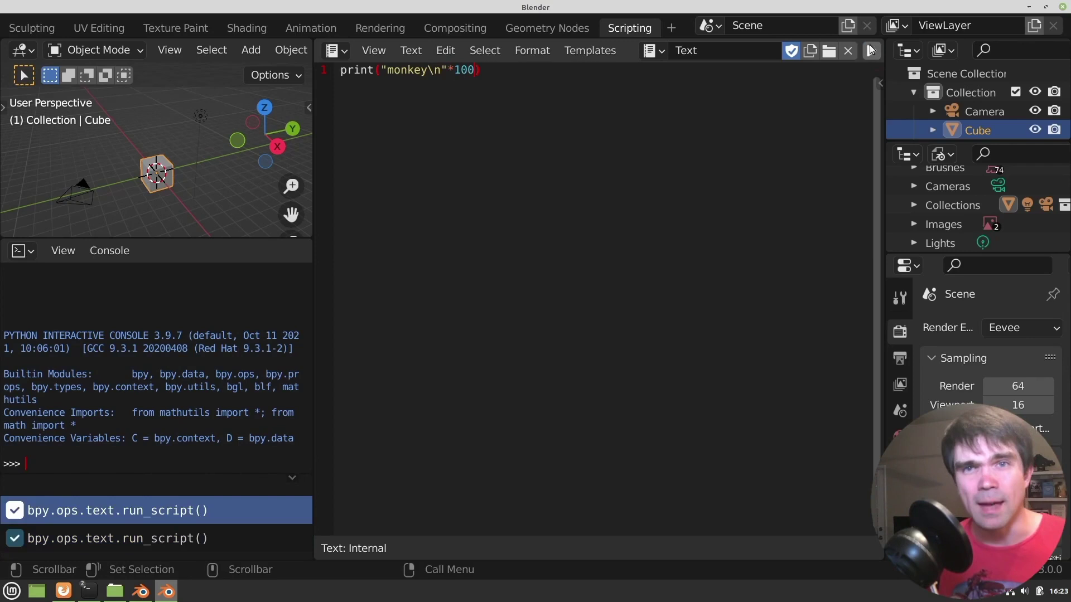
- Scroll through the repeated monkey lines in the terminal, then return to Blender
key("alt+Tab")
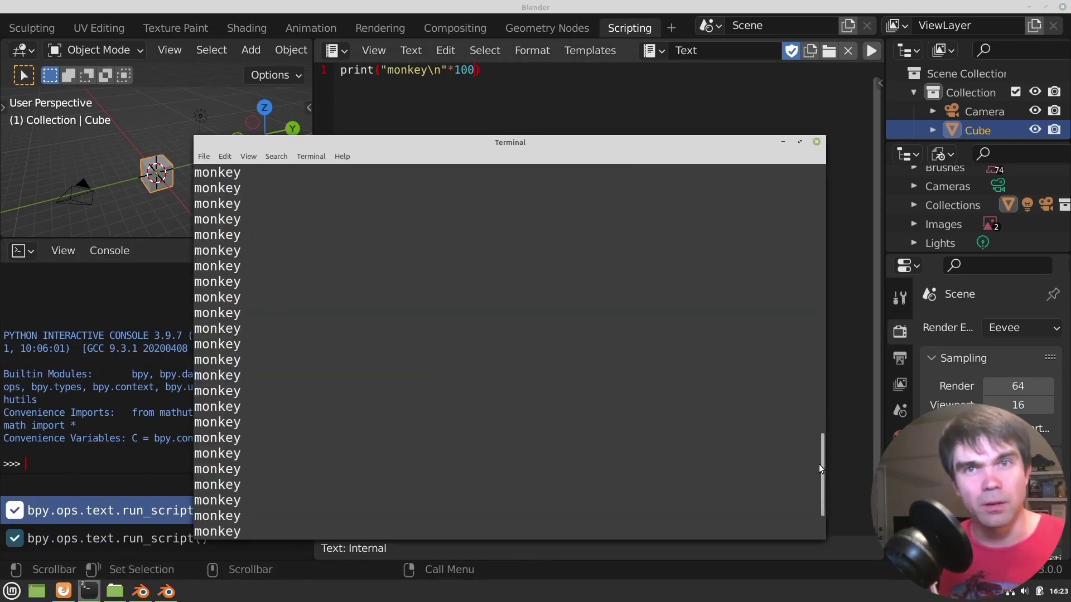
left_click_drag(823, 458, 805, 301)
scroll(805, 302, "up", 5)
left_click(523, 81)
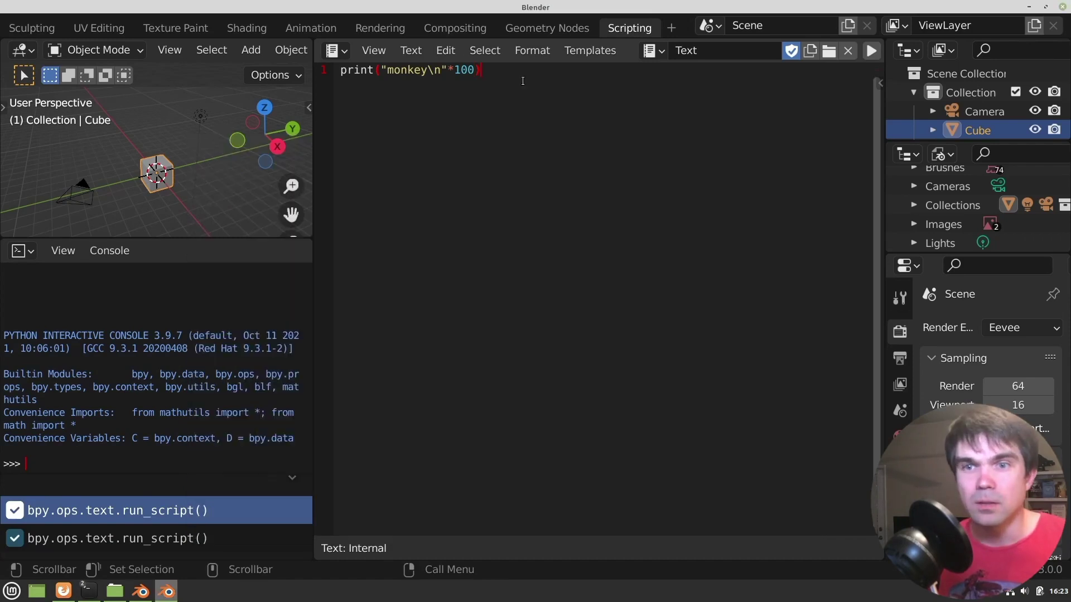
- Rerun the script and highlight the 'unexpected EOF while parsing' SyntaxError in the terminal
left_click(871, 51)
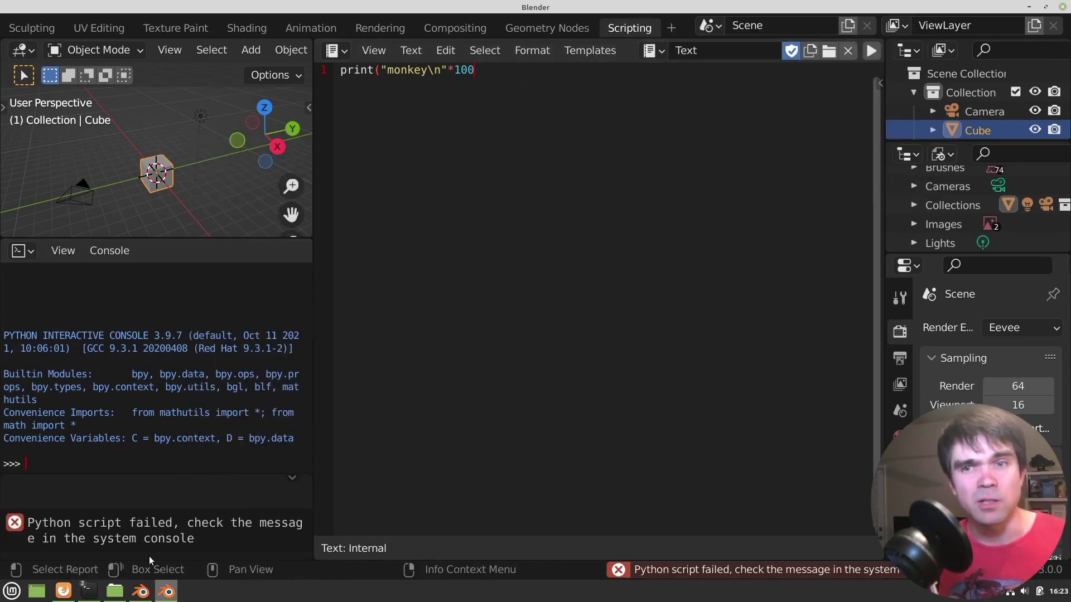
key("alt+Tab")
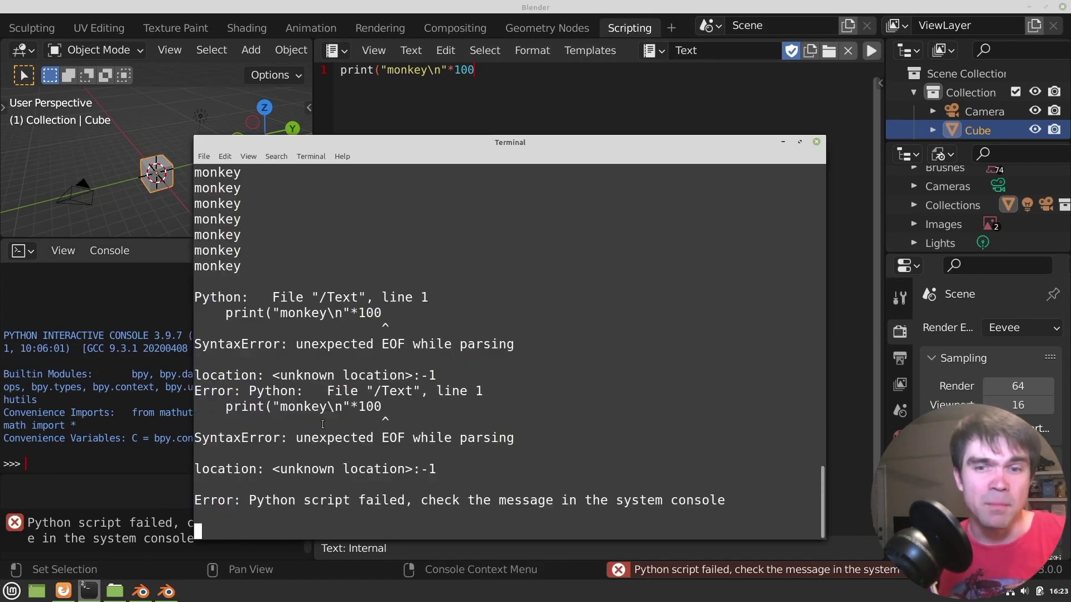
left_click_drag(403, 416, 194, 385)
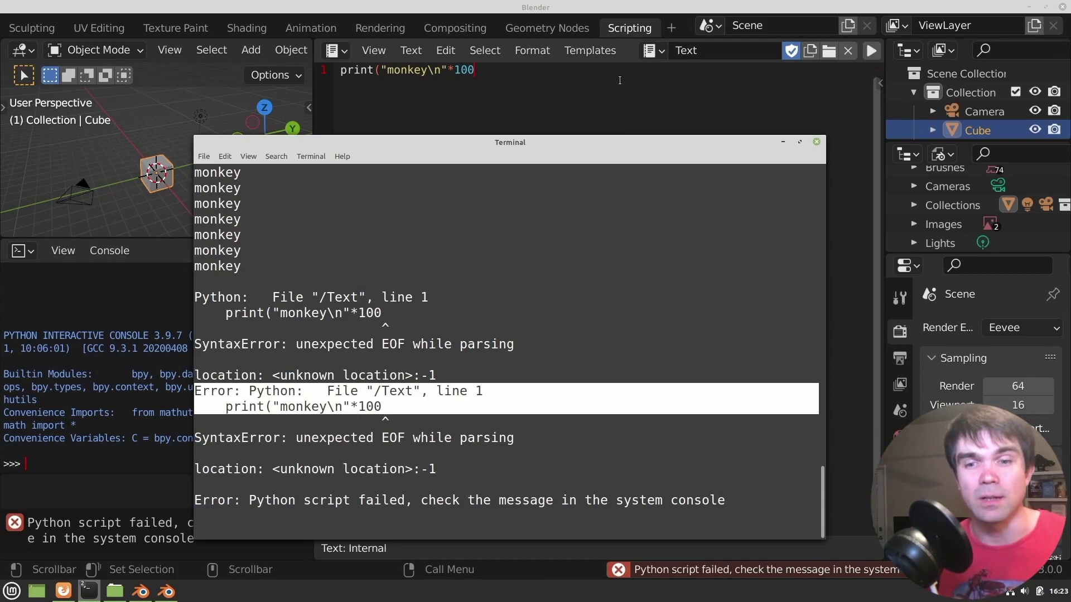
- Return to Blender and quit it without saving changes
left_click(602, 99)
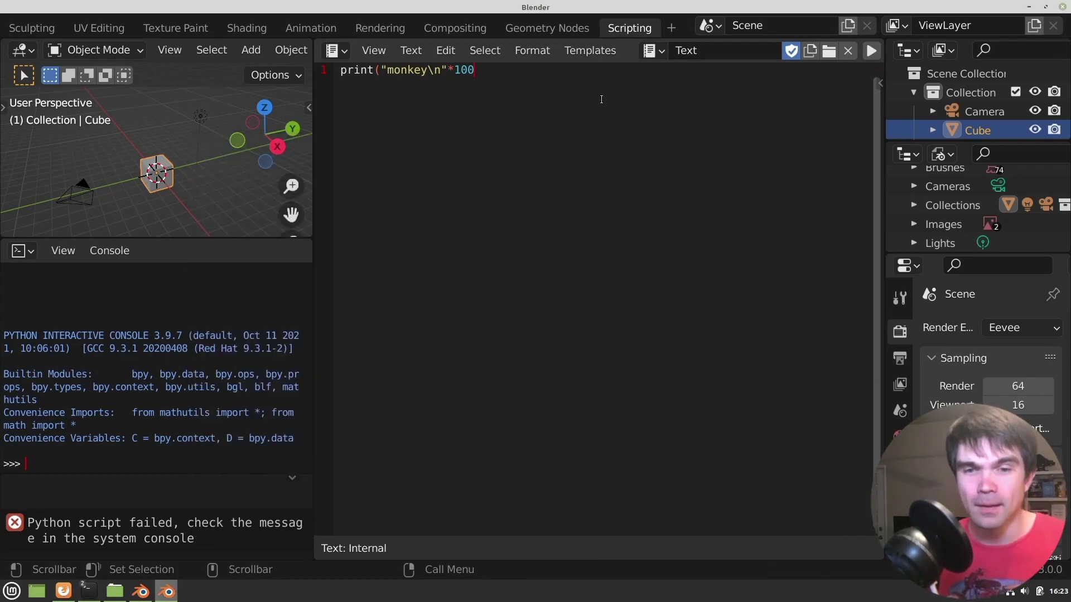
left_click(1062, 8)
left_click(459, 330)
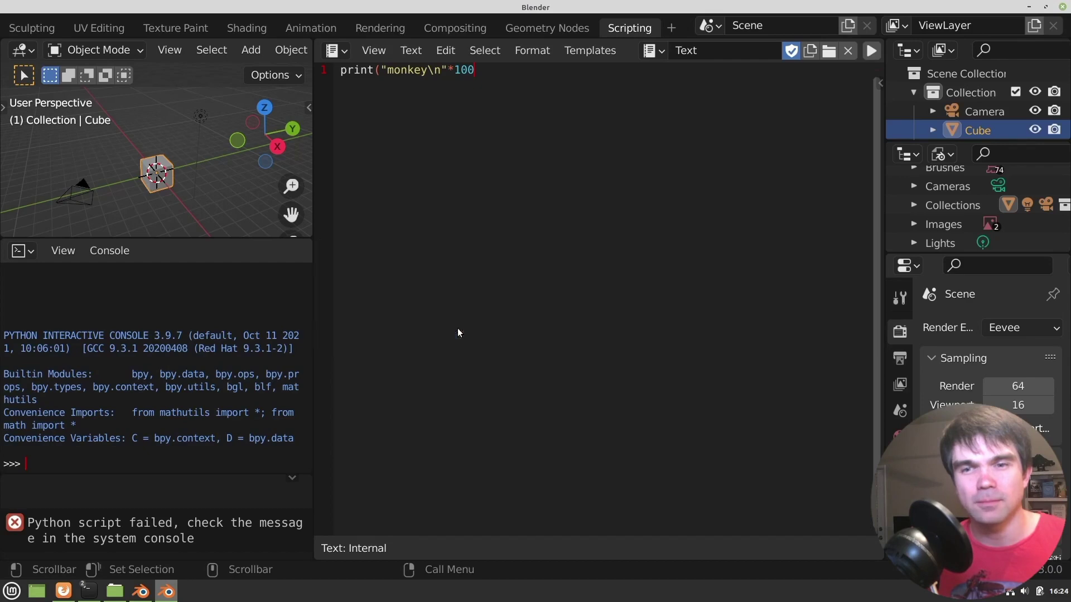
- In Blender.sh's properties, browse for a new icon in ~/software/blender-3.0.0
right_click(64, 144)
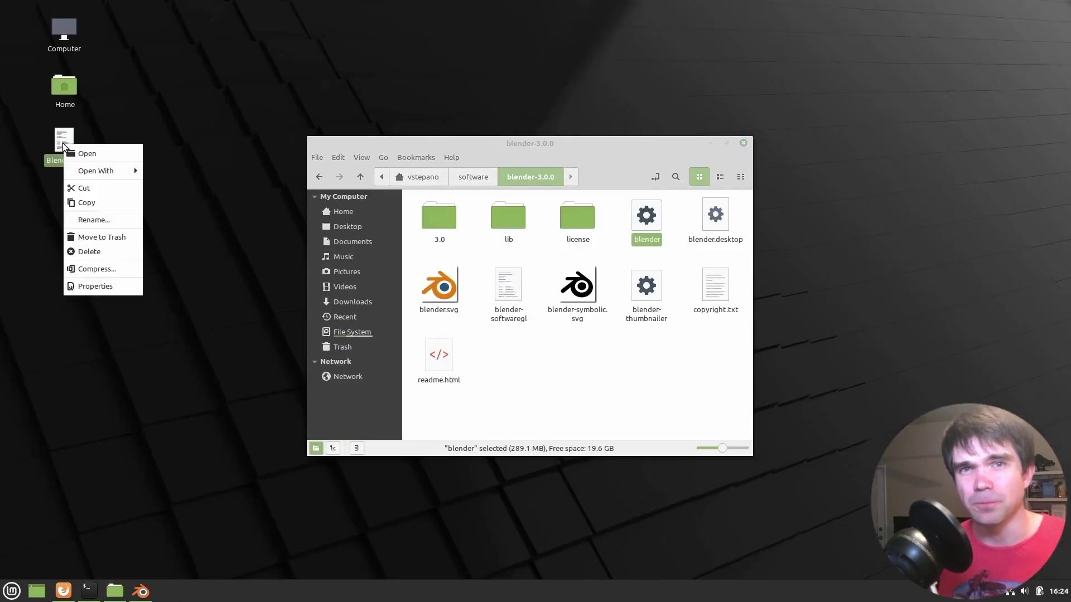
left_click(90, 287)
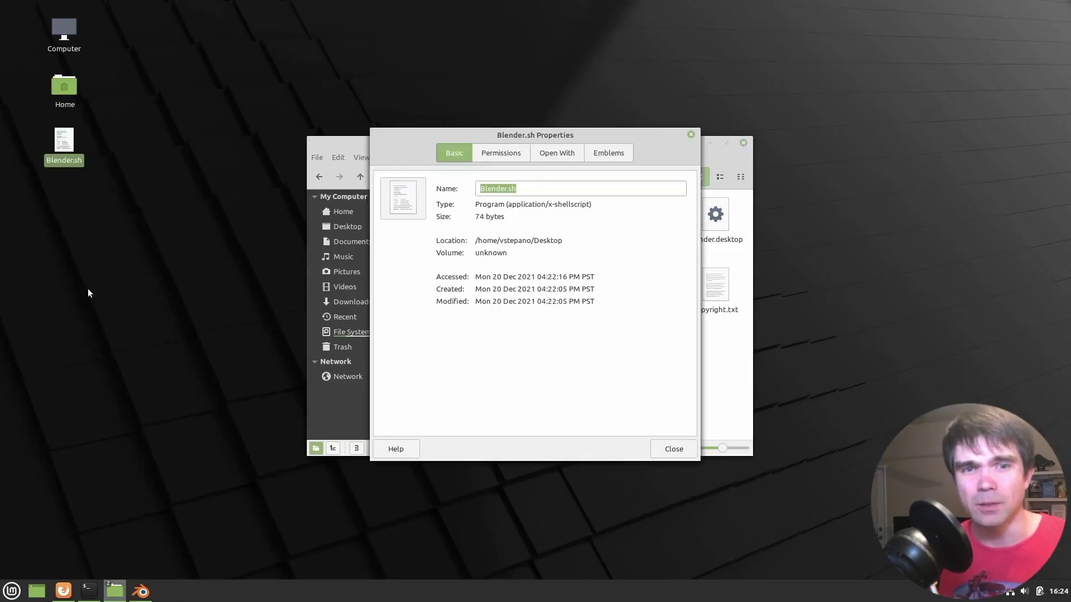
left_click(412, 196)
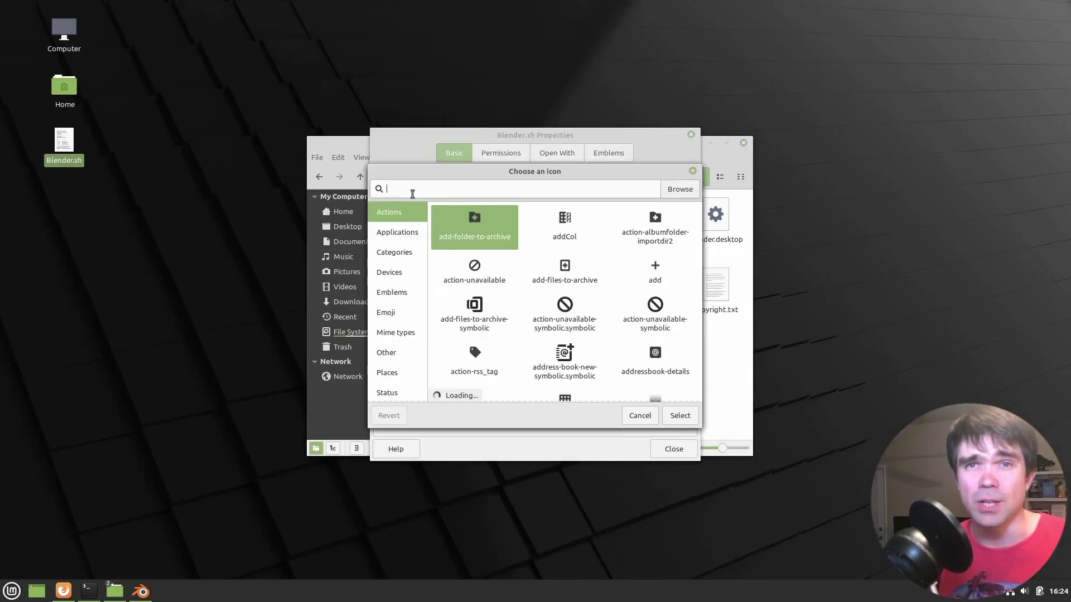
left_click(686, 191)
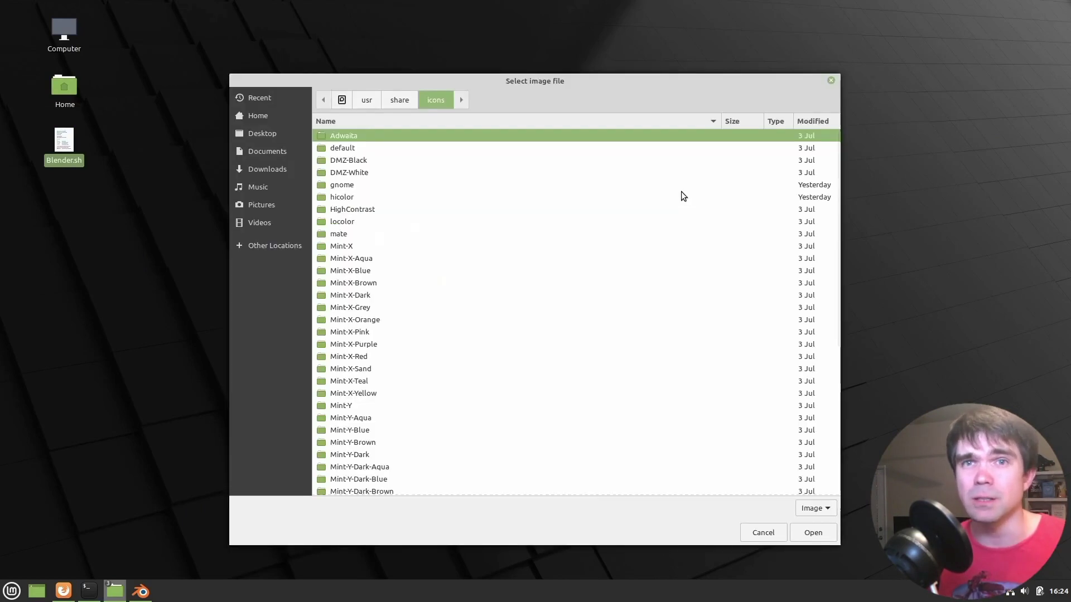
left_click(256, 116)
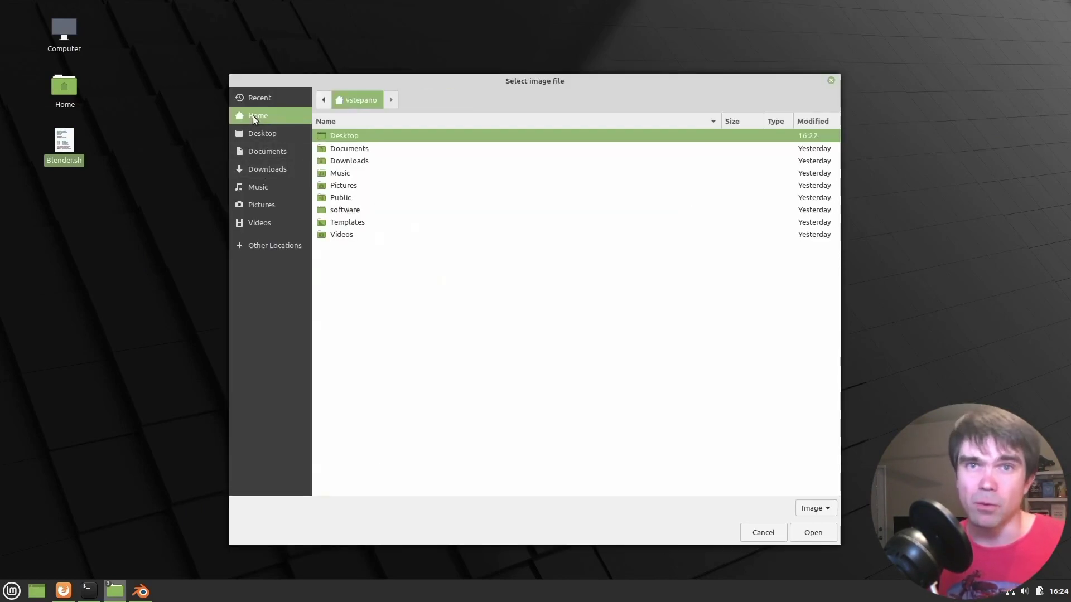
double_click(345, 210)
double_click(354, 139)
- Apply blender.svg as the launcher icon, then minimize the file manager to the desktop
left_click(345, 173)
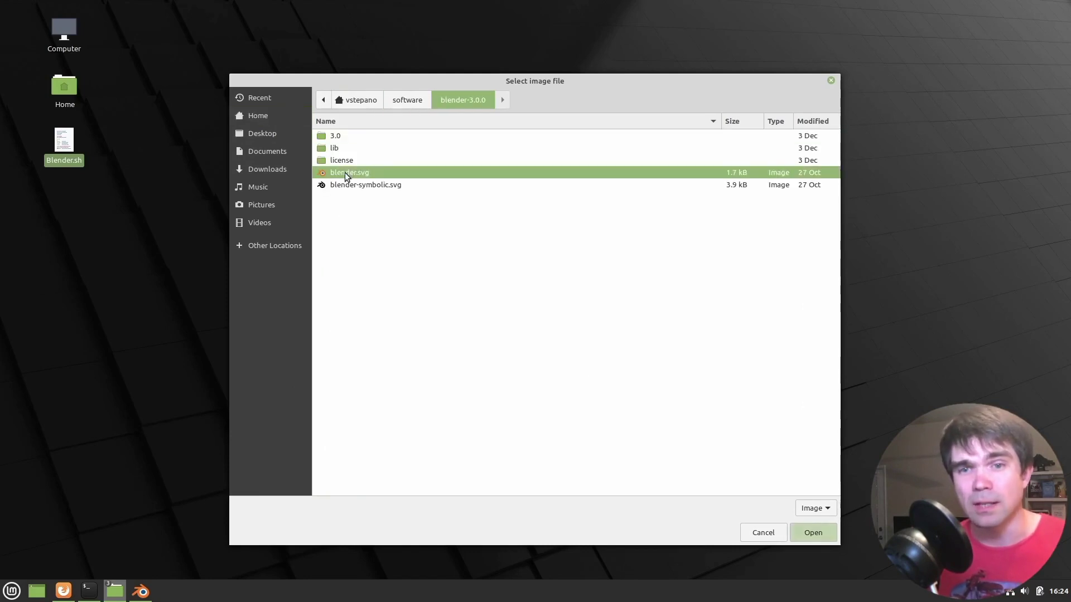
double_click(345, 173)
left_click(459, 222)
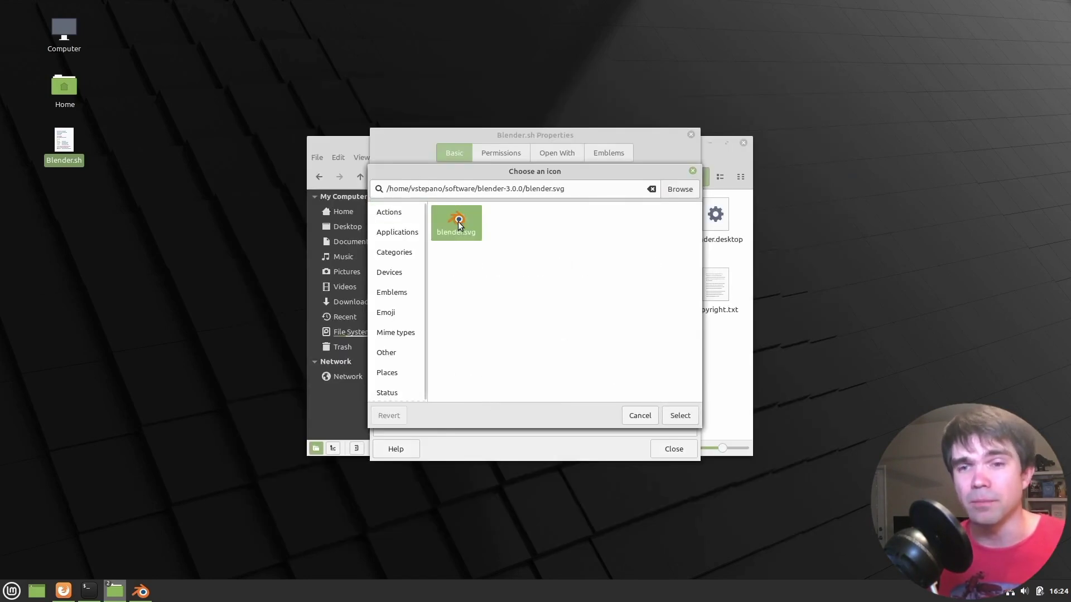
left_click(680, 415)
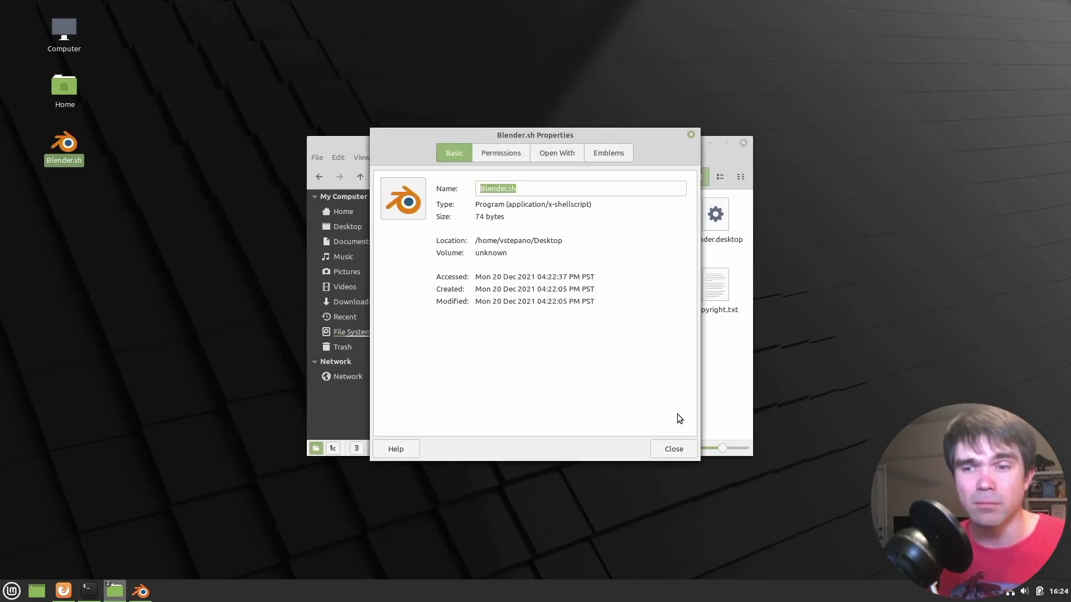
left_click(673, 449)
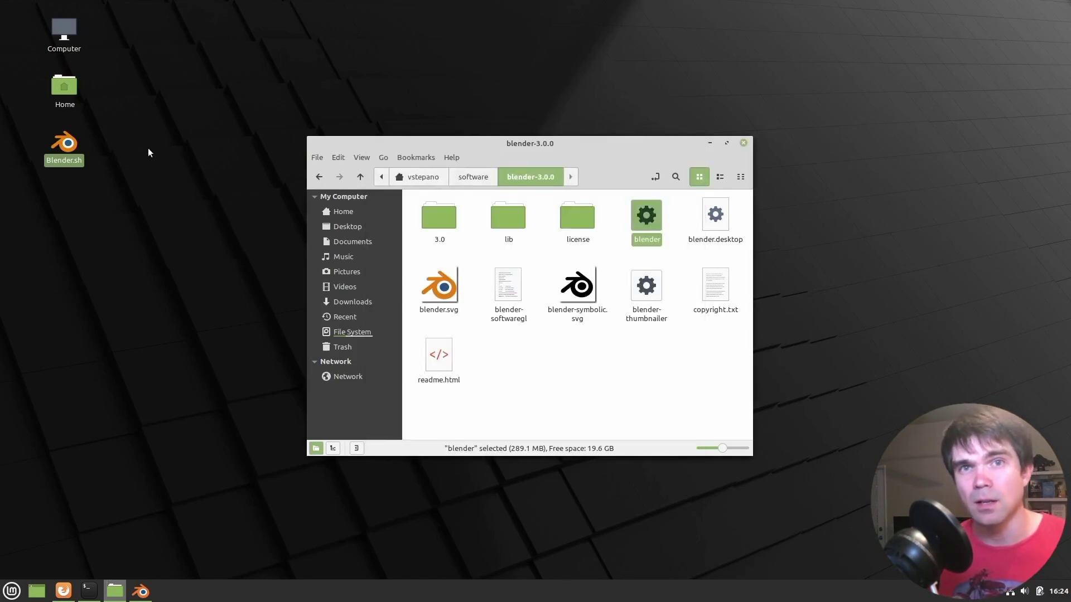
left_click(123, 144)
left_click(710, 143)
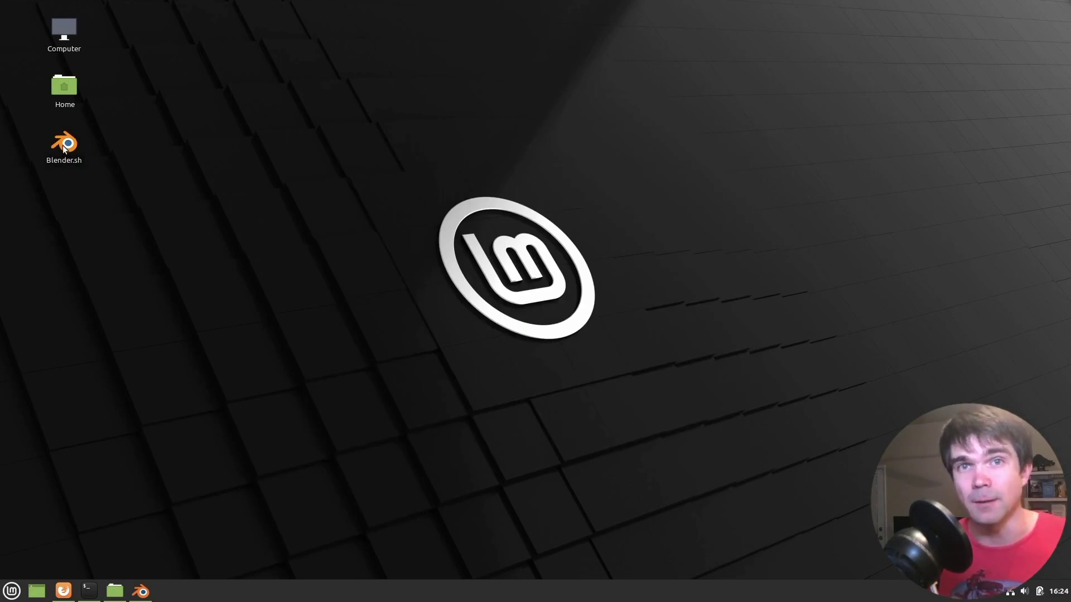
- Show the Blender Manual's Linux page, scrolled to the terminal-launch Konsole screenshot
left_click(64, 590)
left_click(184, 26)
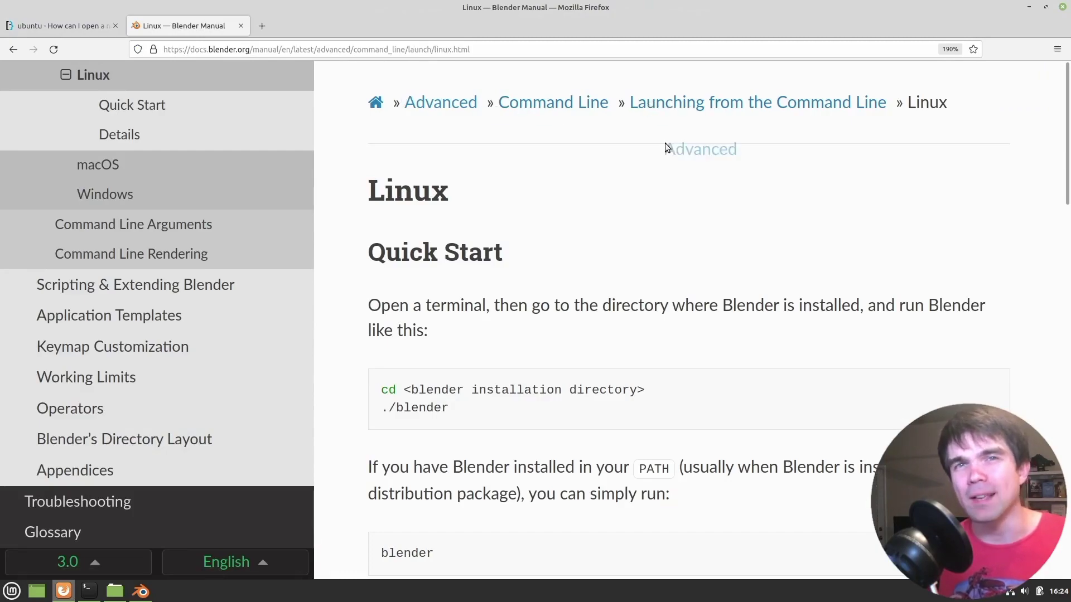
scroll(541, 207, "down", 15)
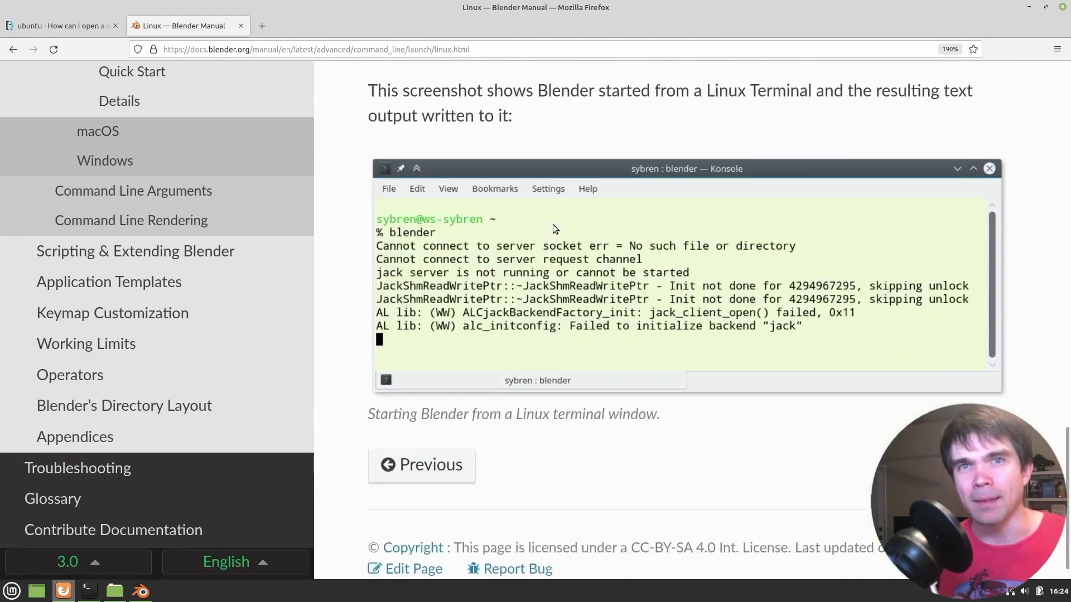